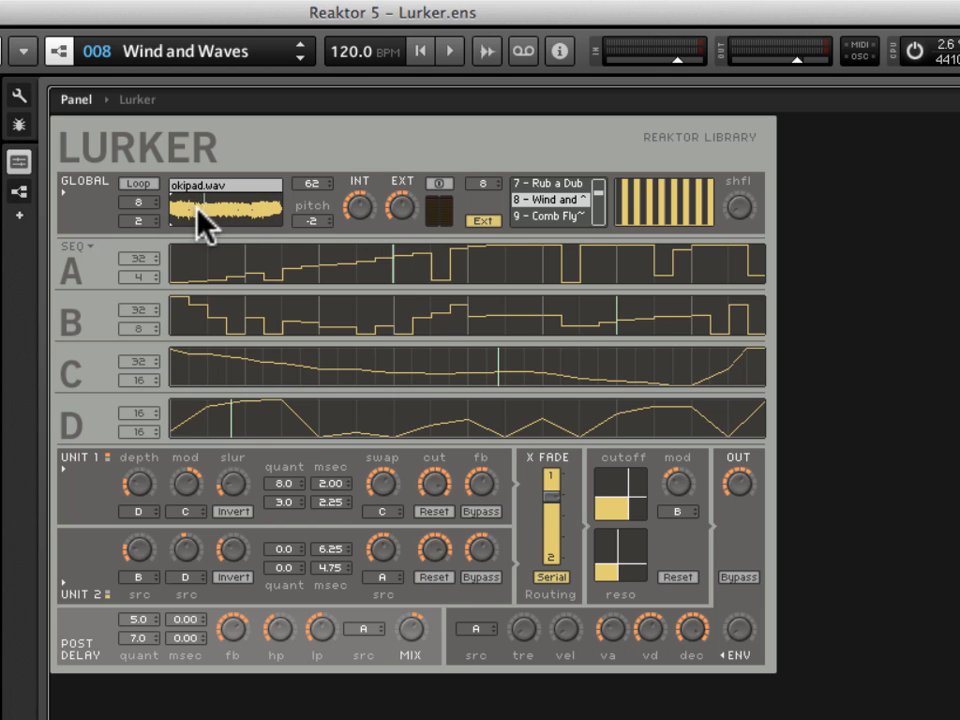
Turn the external input level fully down and raise the filter cutoff during playback of the Wind and Waves snapshot
{"action": "left_click_drag", "start_coordinate": [403, 200], "coordinate": [430, 440]}
{"action": "left_click", "coordinate": [444, 58]}
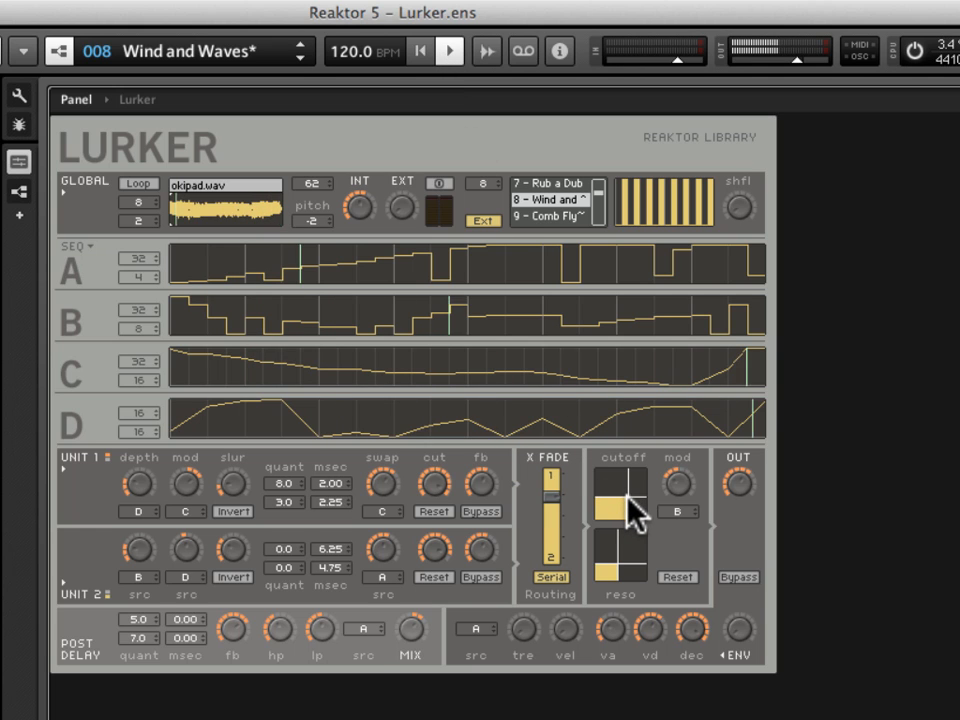
{"action": "left_click_drag", "start_coordinate": [628, 498], "coordinate": [635, 482]}
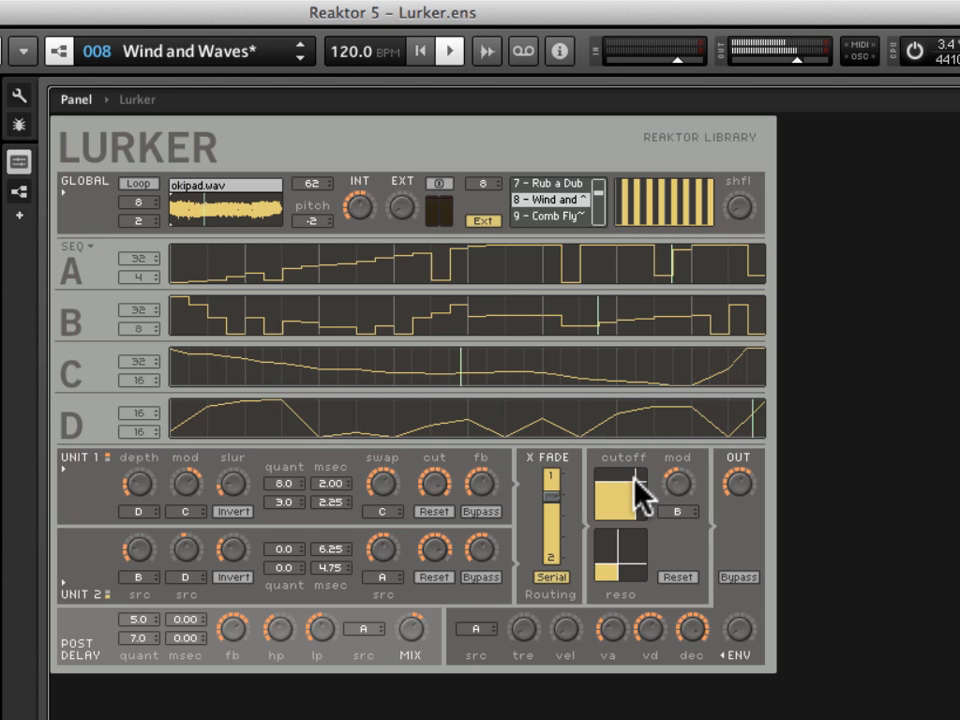
{"action": "left_click_drag", "start_coordinate": [636, 478], "coordinate": [636, 484]}
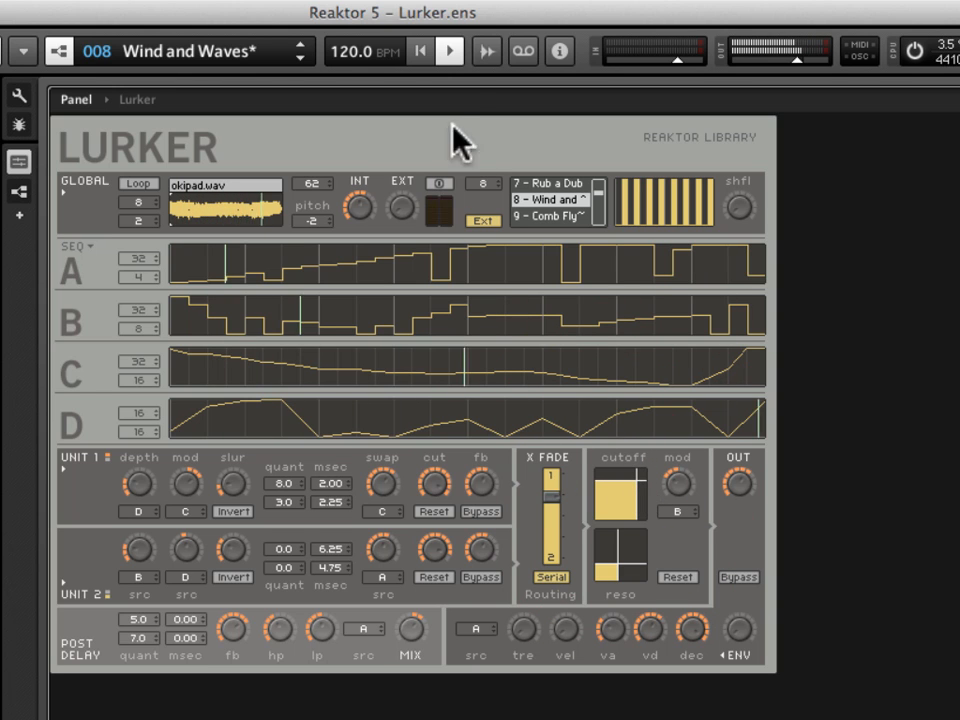
{"action": "left_click", "coordinate": [446, 50]}
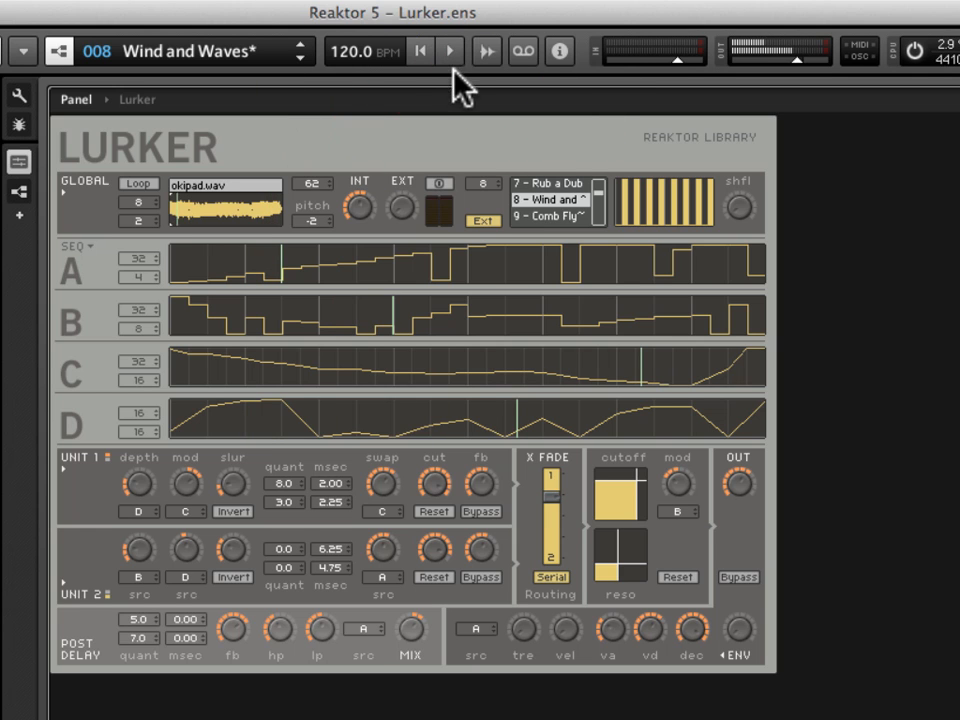
Open the sample map editor and audition okipad.wav
{"action": "left_click", "coordinate": [486, 50]}
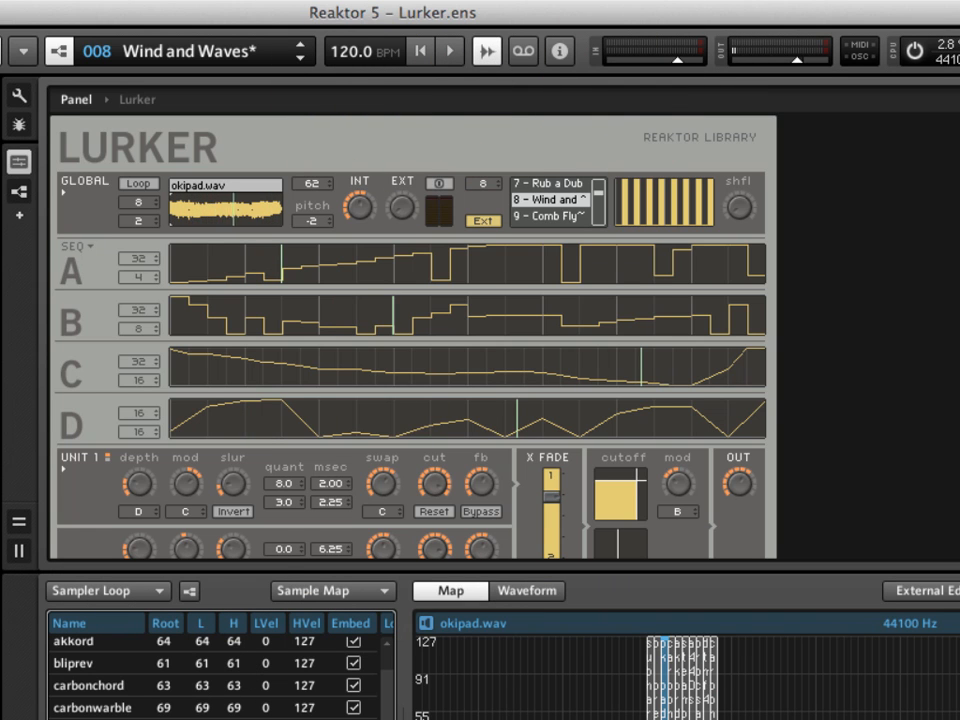
{"action": "left_click", "coordinate": [426, 623]}
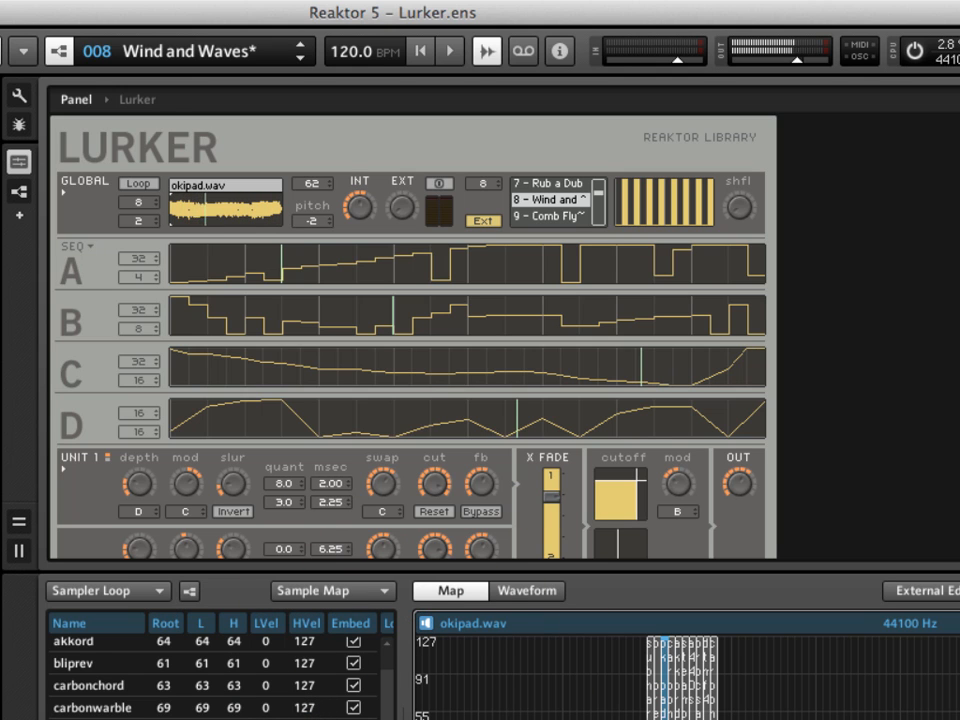
{"action": "left_click", "coordinate": [426, 624]}
{"action": "left_click", "coordinate": [426, 624]}
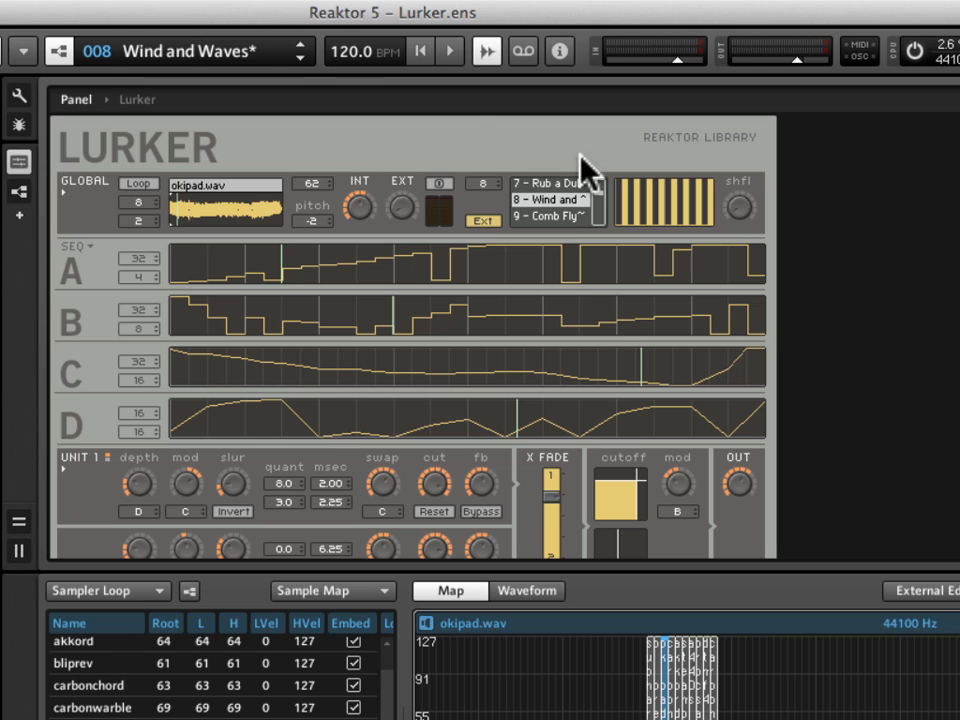
Close the sample map editor, then play the snapshot and stop playback
{"action": "left_click", "coordinate": [462, 60]}
{"action": "left_click", "coordinate": [460, 58]}
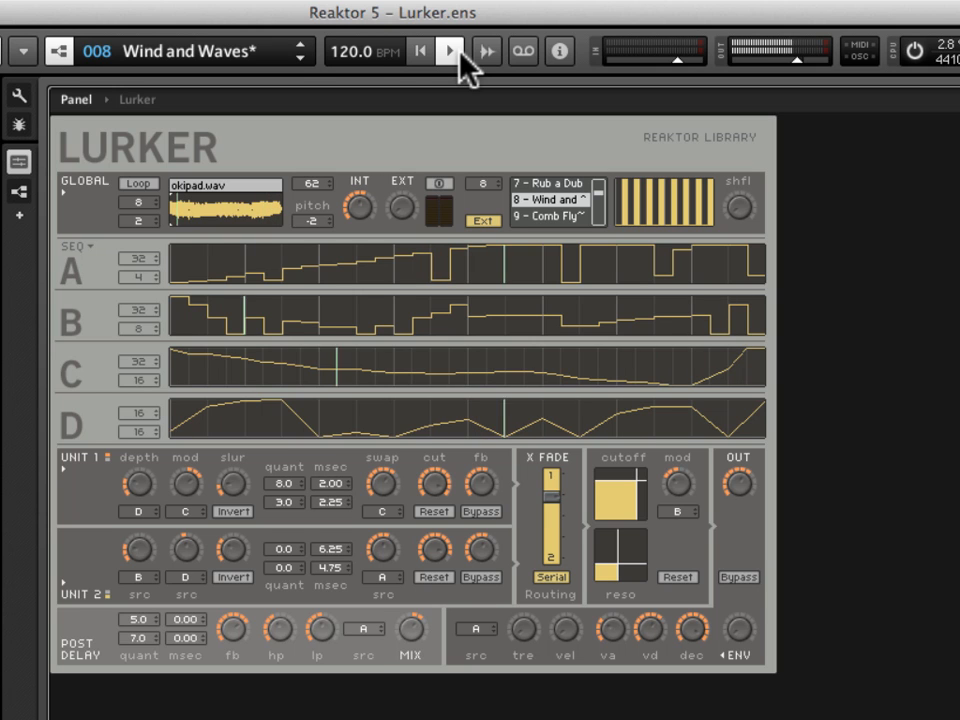
{"action": "left_click", "coordinate": [459, 56]}
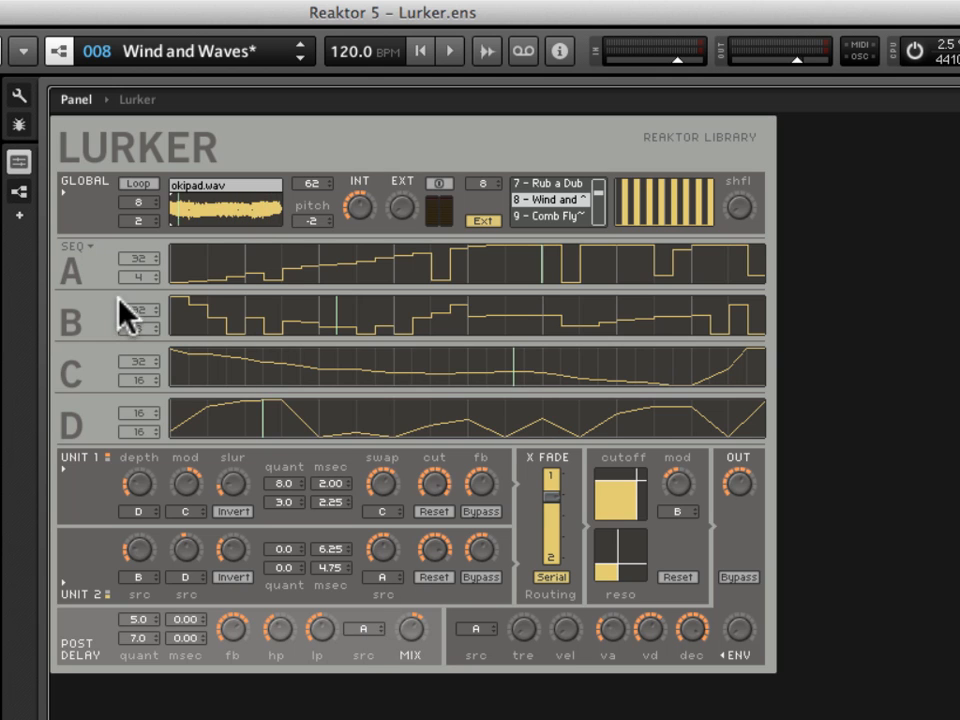
Slightly lower the first step of sequencer B and of sequencer C
{"action": "left_click_drag", "start_coordinate": [175, 306], "coordinate": [176, 312]}
{"action": "left_click", "coordinate": [181, 377]}
{"action": "left_click_drag", "start_coordinate": [181, 377], "coordinate": [181, 362]}
Set Unit 1's upper delay values to quant 5.0 and 14.50 msec
{"action": "left_click_drag", "start_coordinate": [277, 486], "coordinate": [280, 506]}
{"action": "mouse_move", "coordinate": [284, 500]}
{"action": "left_mouse_down"}
{"action": "mouse_move", "coordinate": [285, 489]}
{"action": "mouse_move", "coordinate": [322, 485]}
{"action": "mouse_move", "coordinate": [328, 497]}
{"action": "mouse_move", "coordinate": [350, 395]}
{"action": "left_mouse_up"}
{"action": "left_click_drag", "start_coordinate": [321, 493], "coordinate": [330, 548]}
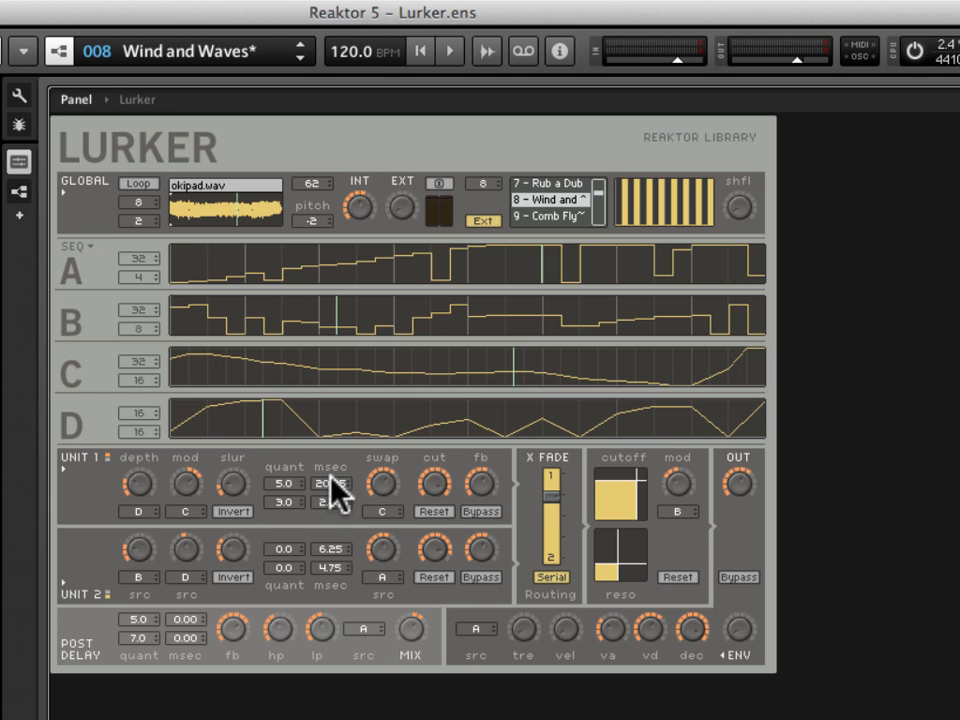
{"action": "left_click_drag", "start_coordinate": [331, 486], "coordinate": [329, 507]}
During playback, set both Unit 1 msec values to 0.00 and its quant values to 3.5 and 2.5
{"action": "left_click", "coordinate": [450, 52]}
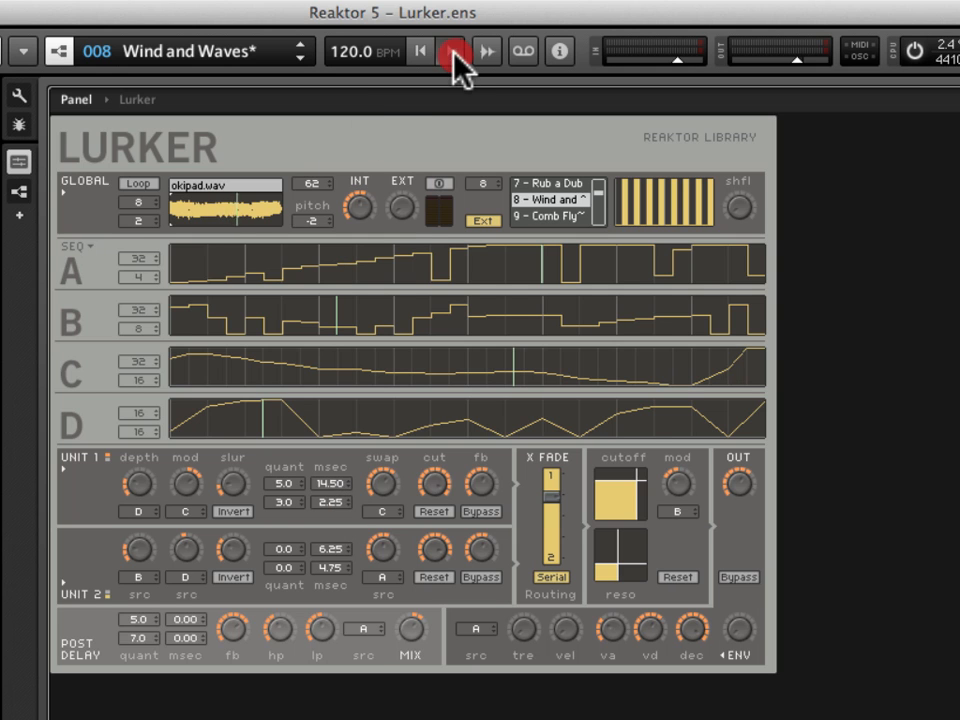
{"action": "left_click_drag", "start_coordinate": [330, 484], "coordinate": [321, 618]}
{"action": "left_click", "coordinate": [282, 499]}
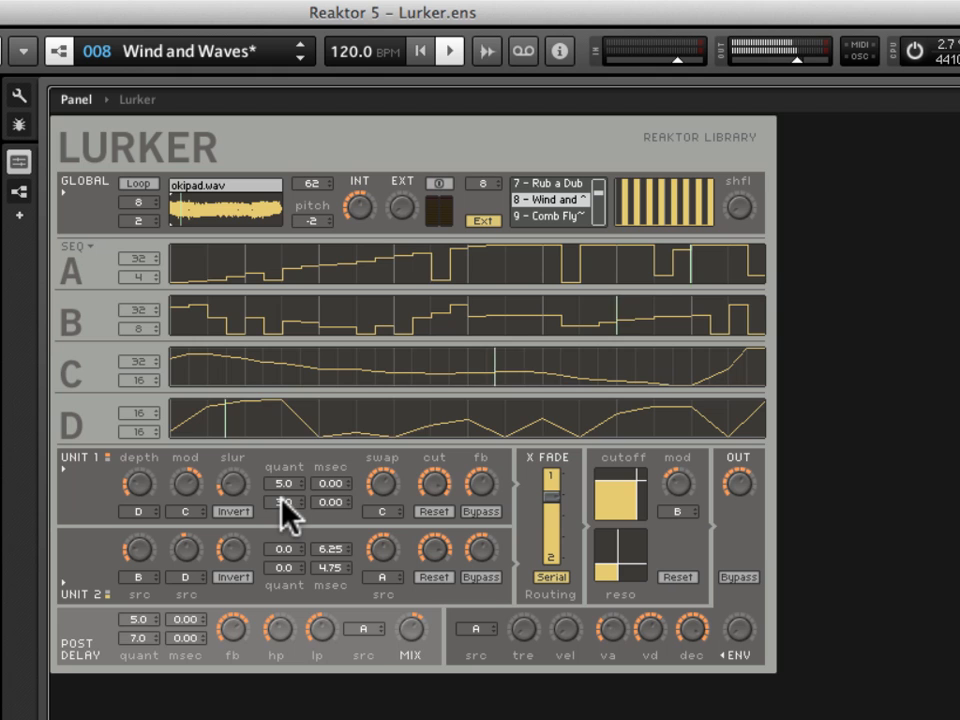
{"action": "mouse_move", "coordinate": [282, 499]}
{"action": "left_mouse_down"}
{"action": "mouse_move", "coordinate": [281, 469]}
{"action": "mouse_move", "coordinate": [284, 522]}
{"action": "left_mouse_up"}
{"action": "left_click", "coordinate": [285, 512]}
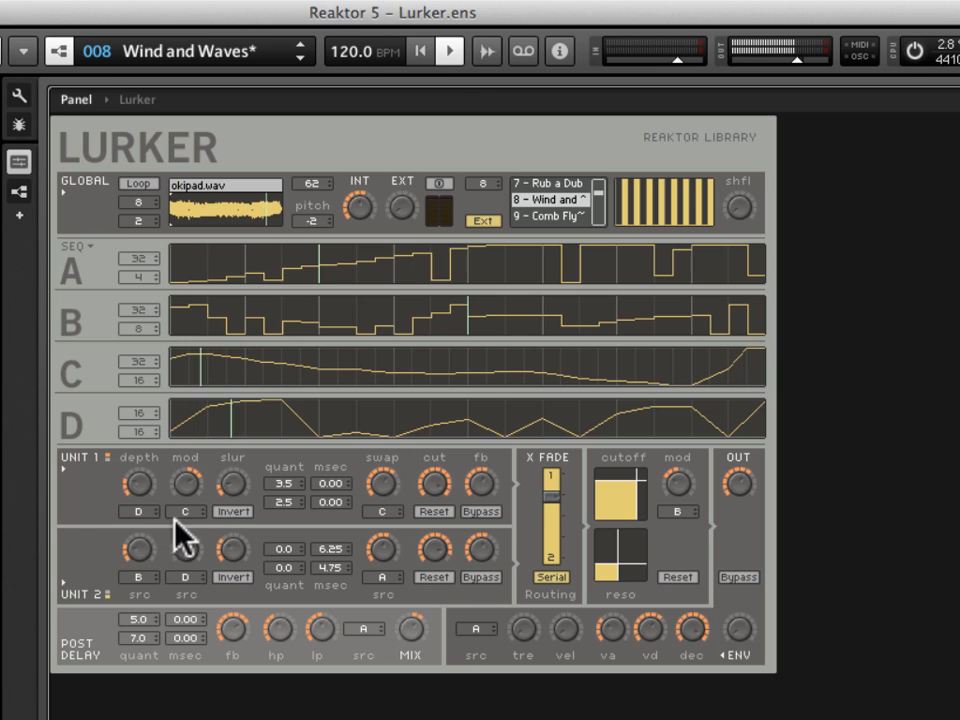
{"action": "left_click", "coordinate": [455, 53]}
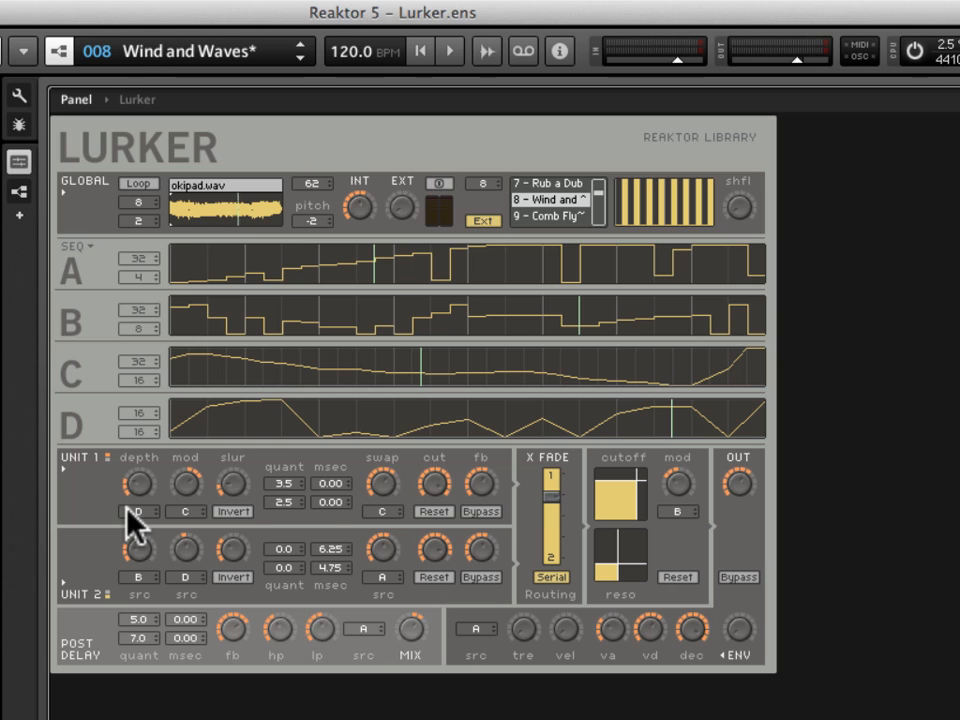
Raise Unit 1's depth to near its maximum and start playback
{"action": "left_click_drag", "start_coordinate": [138, 490], "coordinate": [144, 387]}
{"action": "left_click", "coordinate": [141, 486]}
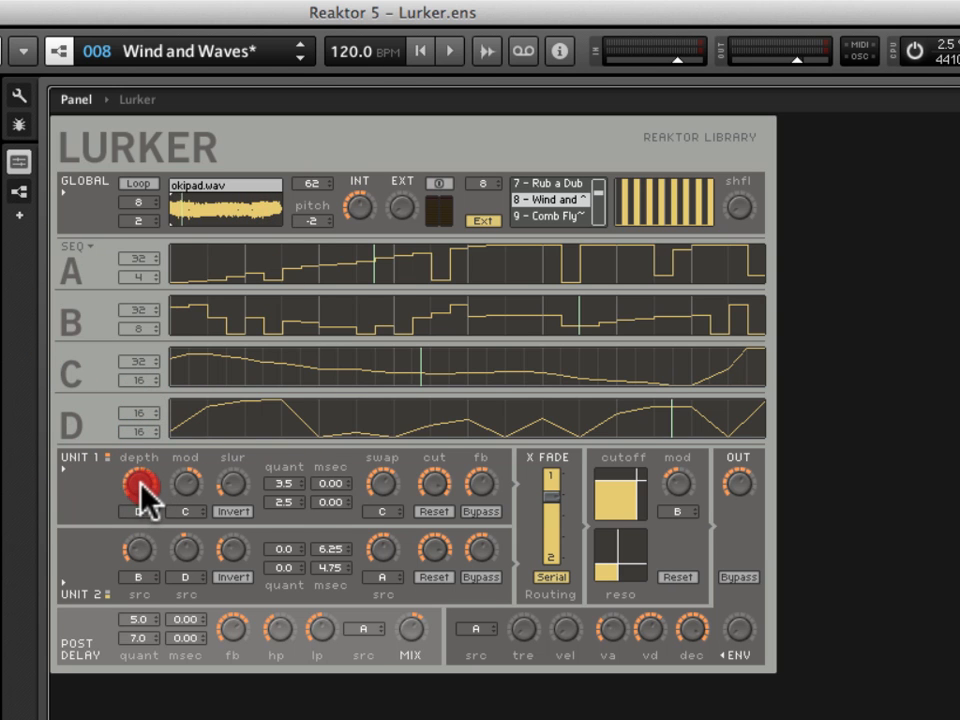
{"action": "left_click", "coordinate": [141, 487]}
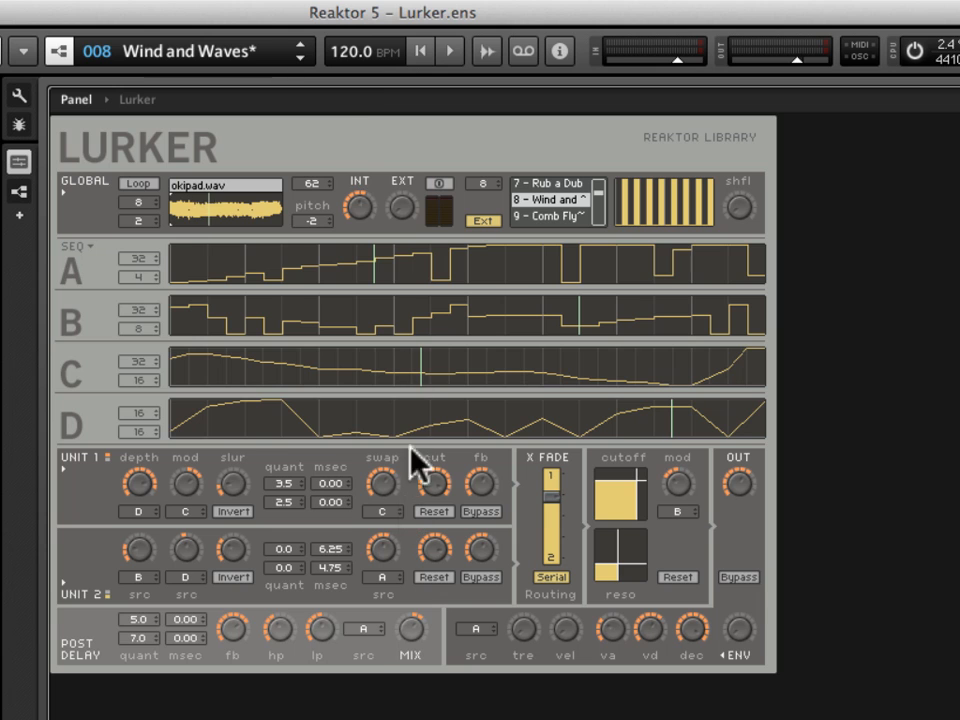
{"action": "left_click", "coordinate": [447, 51]}
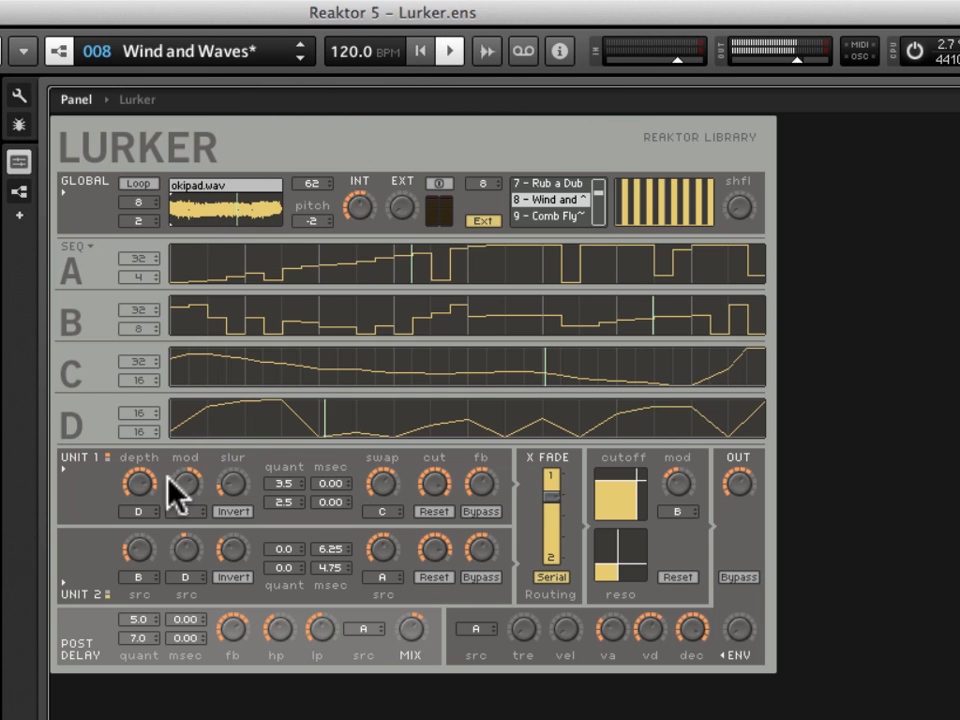
Turn Unit 1's depth back down to a low amount during playback and stop the sequencer
{"action": "left_click", "coordinate": [138, 490]}
{"action": "left_click_drag", "start_coordinate": [137, 490], "coordinate": [182, 621]}
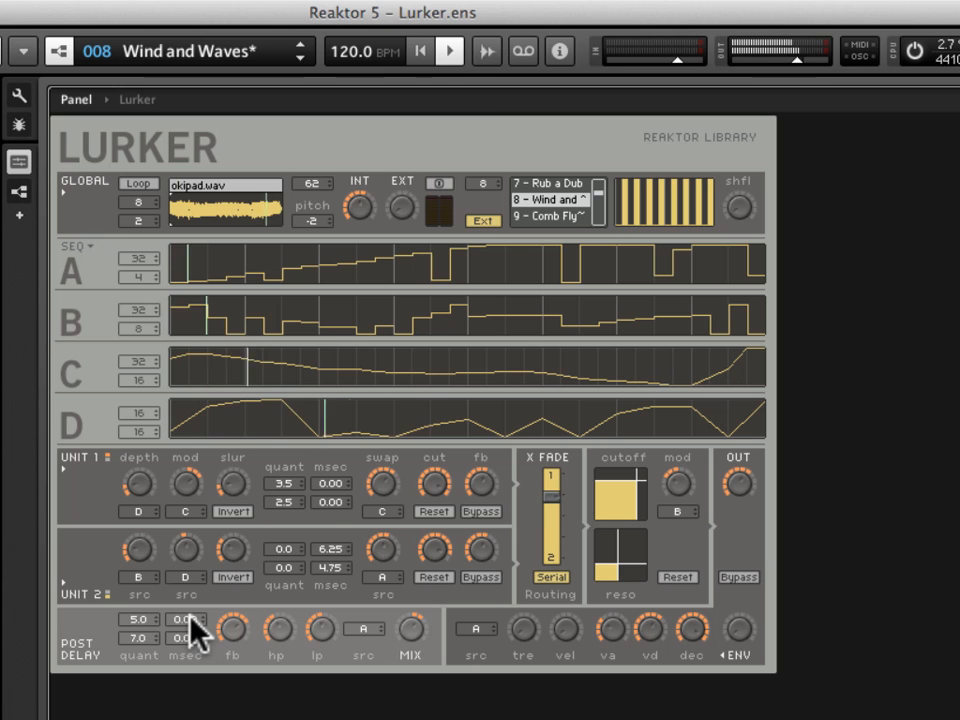
{"action": "left_click", "coordinate": [183, 626]}
{"action": "left_click", "coordinate": [451, 52]}
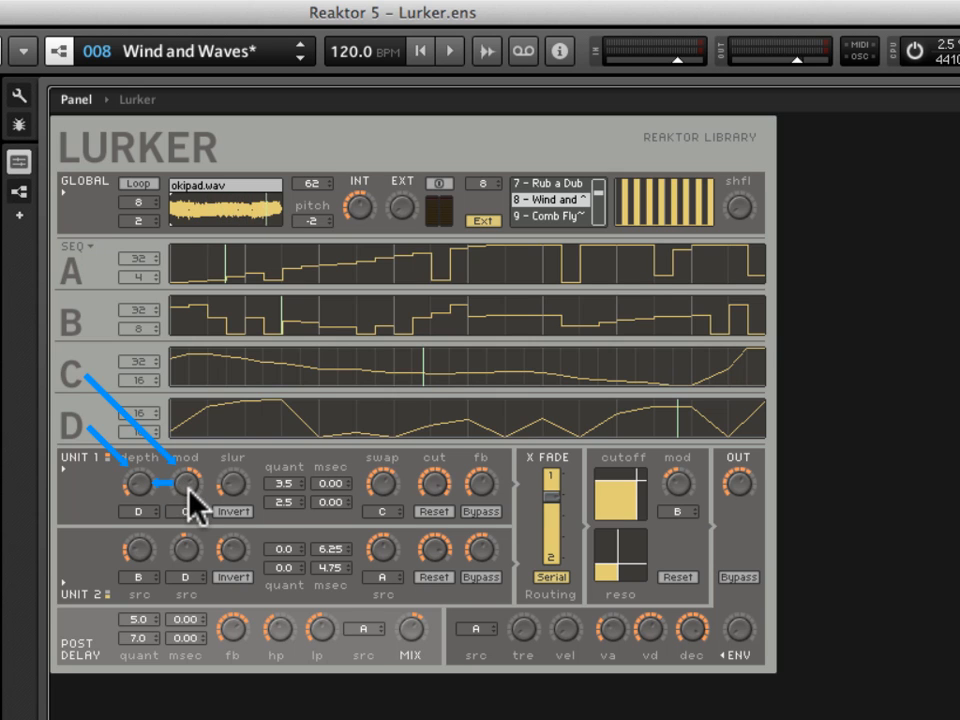
{"action": "left_click", "coordinate": [186, 483]}
{"action": "left_click", "coordinate": [188, 487]}
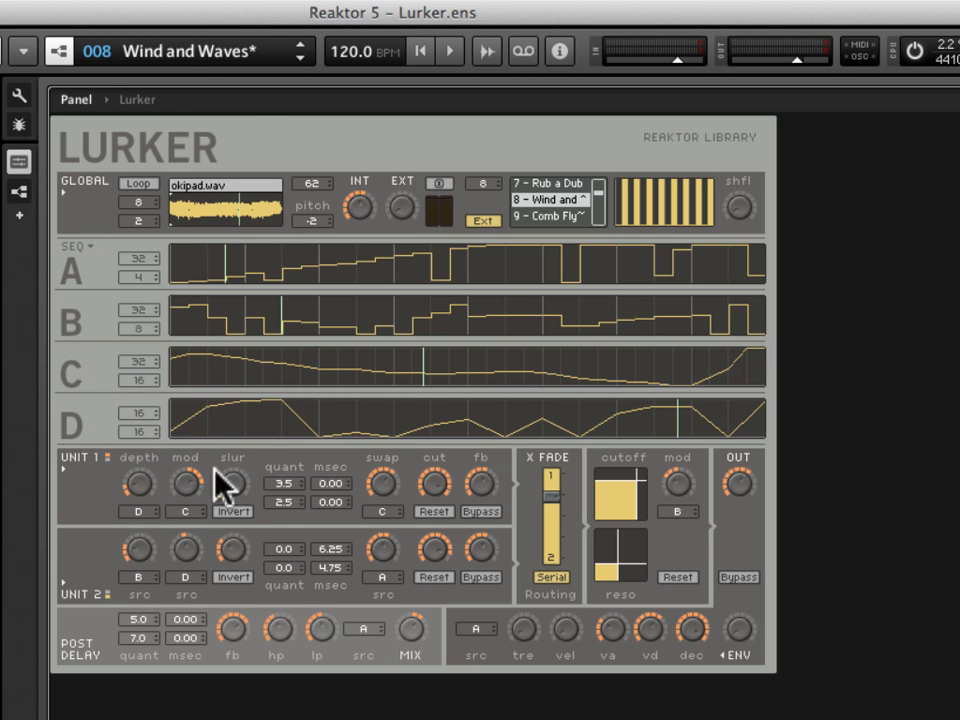
Load the Init snapshot and select sample 62, okipad.wav, as the sound source
{"action": "left_click", "coordinate": [190, 55]}
{"action": "left_click", "coordinate": [188, 80]}
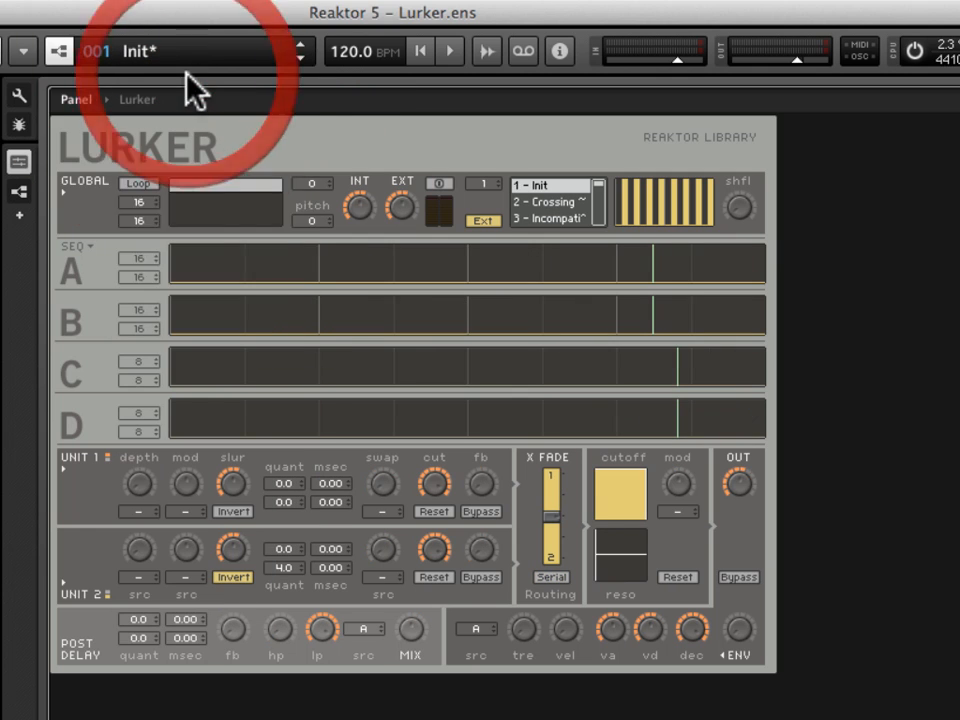
{"action": "left_click_drag", "start_coordinate": [308, 186], "coordinate": [342, 78]}
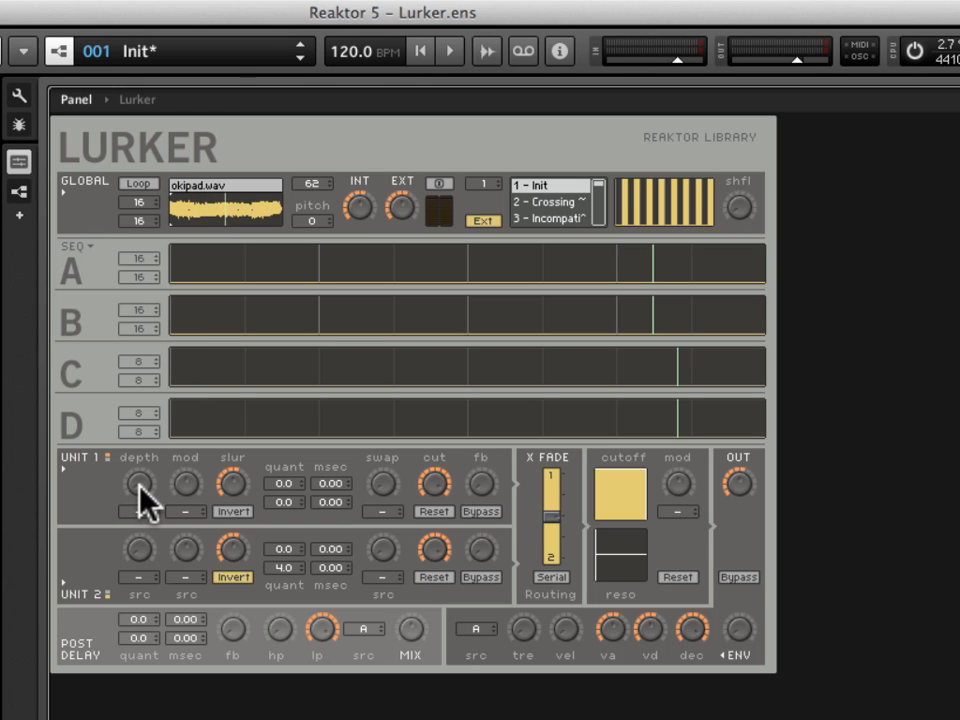
{"action": "left_click_drag", "start_coordinate": [140, 485], "coordinate": [141, 513]}
Raise steps 1, 4, 6, 9, 11, 14, 15 and 16 of sequencer A to varied heights, keeping step 14 the lowest
{"action": "left_click", "coordinate": [186, 253]}
{"action": "left_click", "coordinate": [300, 263]}
{"action": "left_click", "coordinate": [375, 262]}
{"action": "left_click", "coordinate": [481, 256]}
{"action": "left_click", "coordinate": [562, 258]}
{"action": "left_click", "coordinate": [661, 273]}
{"action": "left_click", "coordinate": [708, 258]}
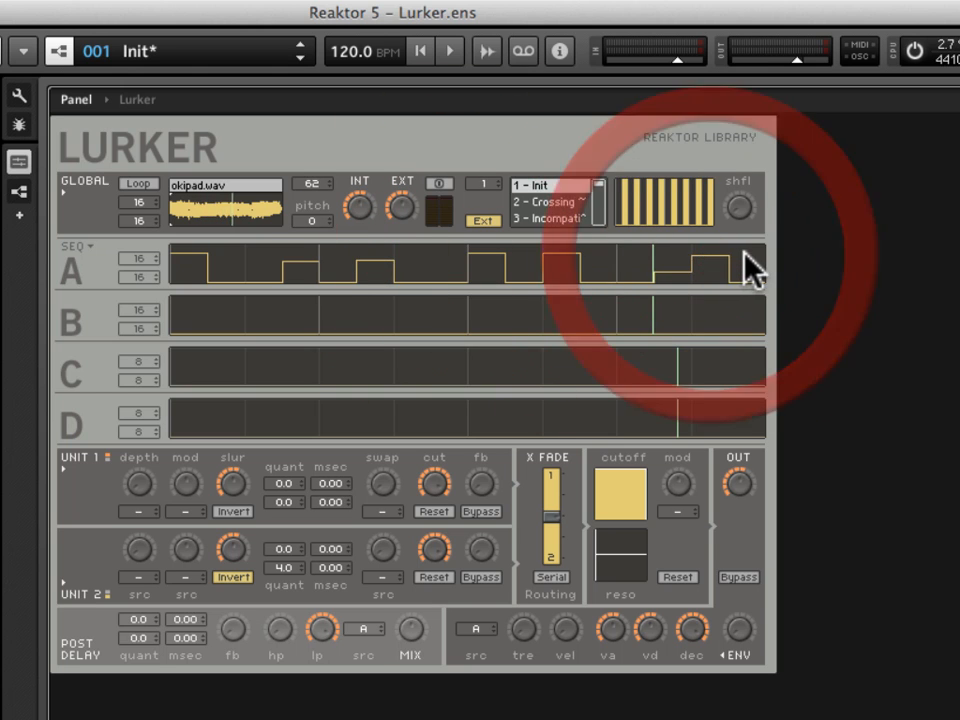
{"action": "left_click", "coordinate": [745, 258]}
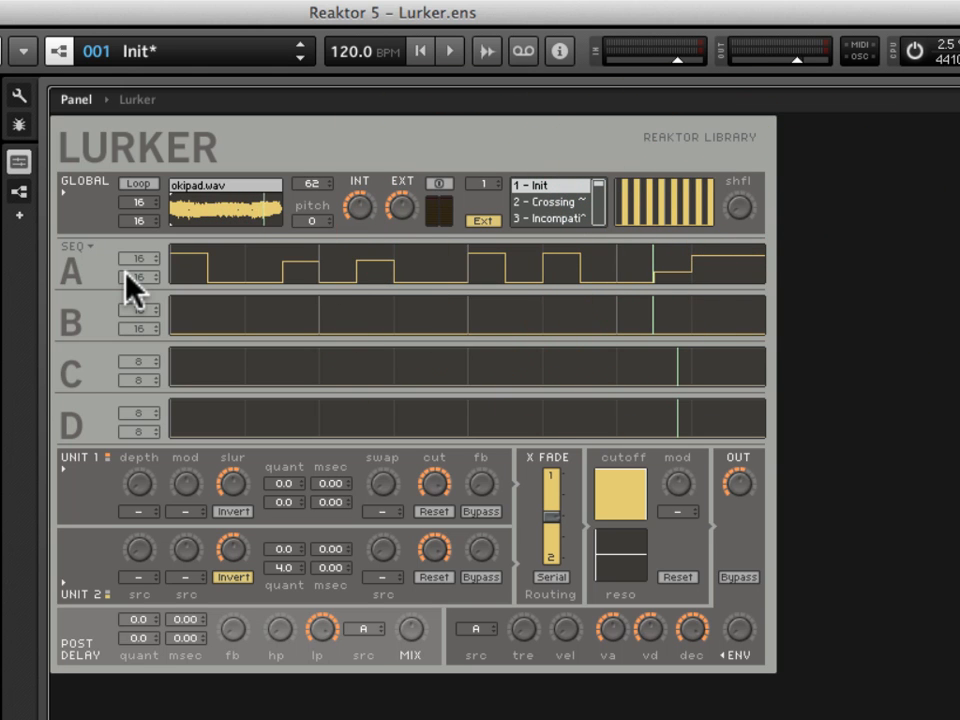
Assign sequencer A as Unit 1's depth source and raise the depth to about halfway during playback
{"action": "left_click", "coordinate": [143, 502]}
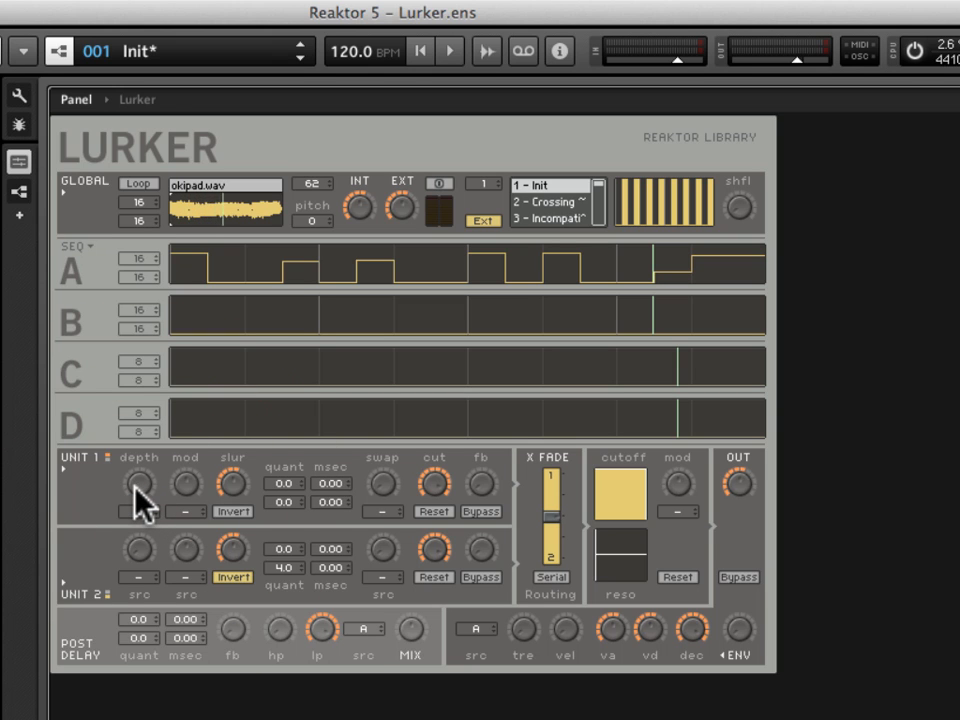
{"action": "left_click", "coordinate": [449, 50]}
{"action": "left_click", "coordinate": [145, 485]}
{"action": "left_click_drag", "start_coordinate": [150, 482], "coordinate": [174, 400]}
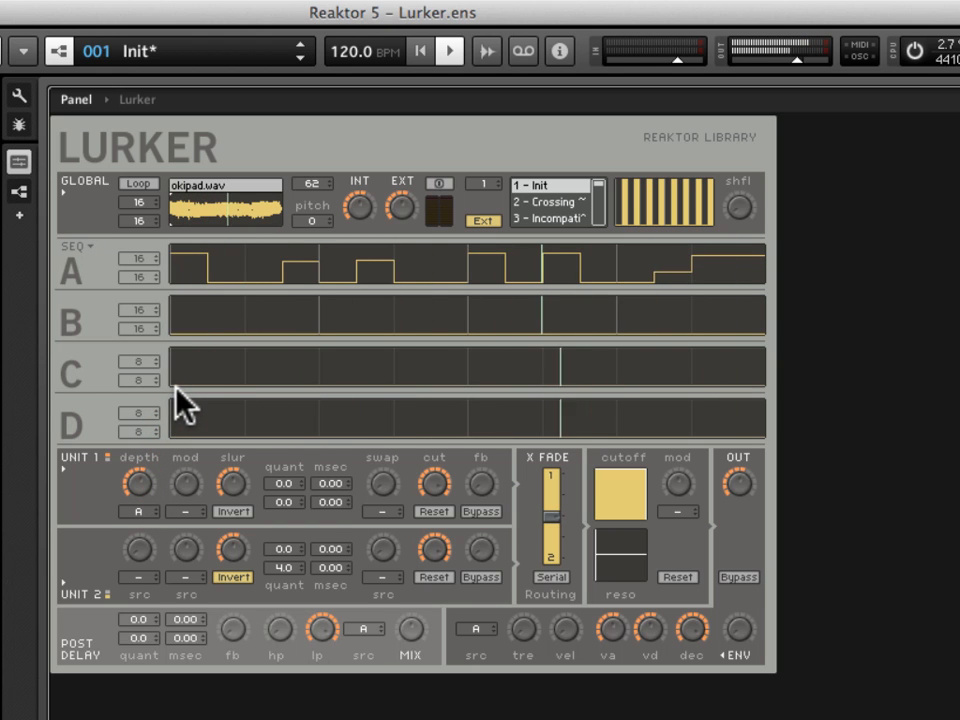
{"action": "left_click", "coordinate": [174, 402]}
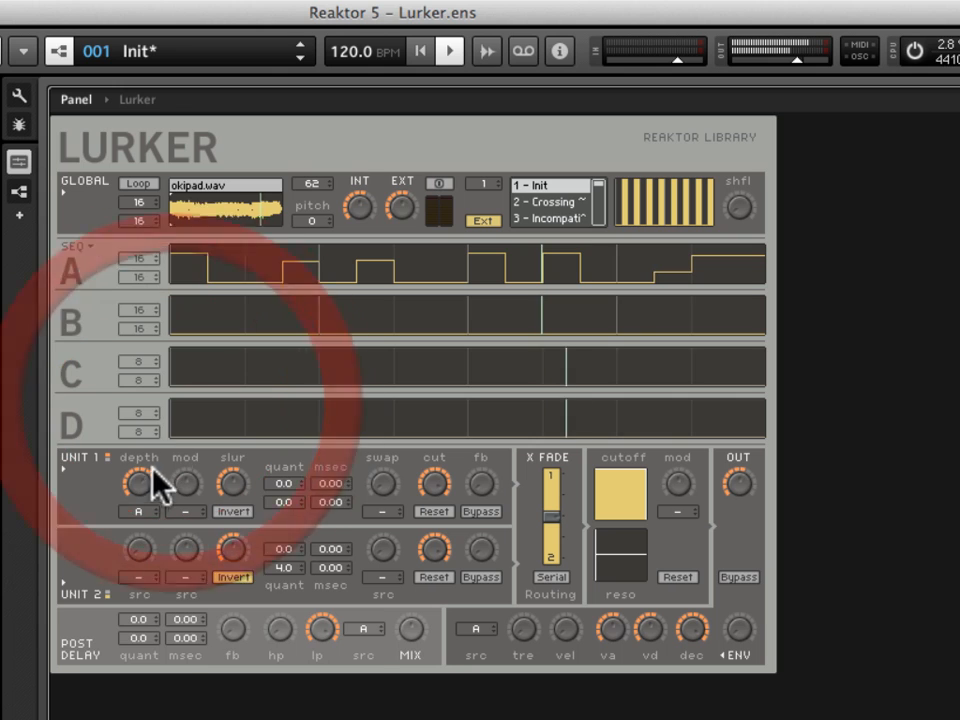
{"action": "left_click", "coordinate": [143, 502]}
{"action": "left_click", "coordinate": [131, 503]}
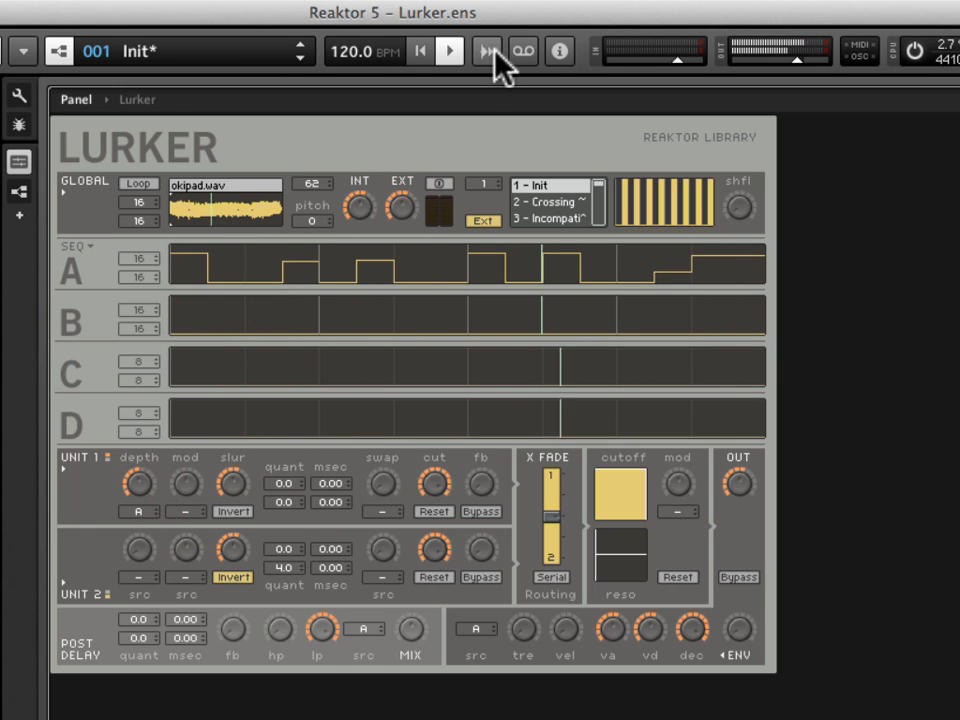
{"action": "left_click", "coordinate": [455, 54]}
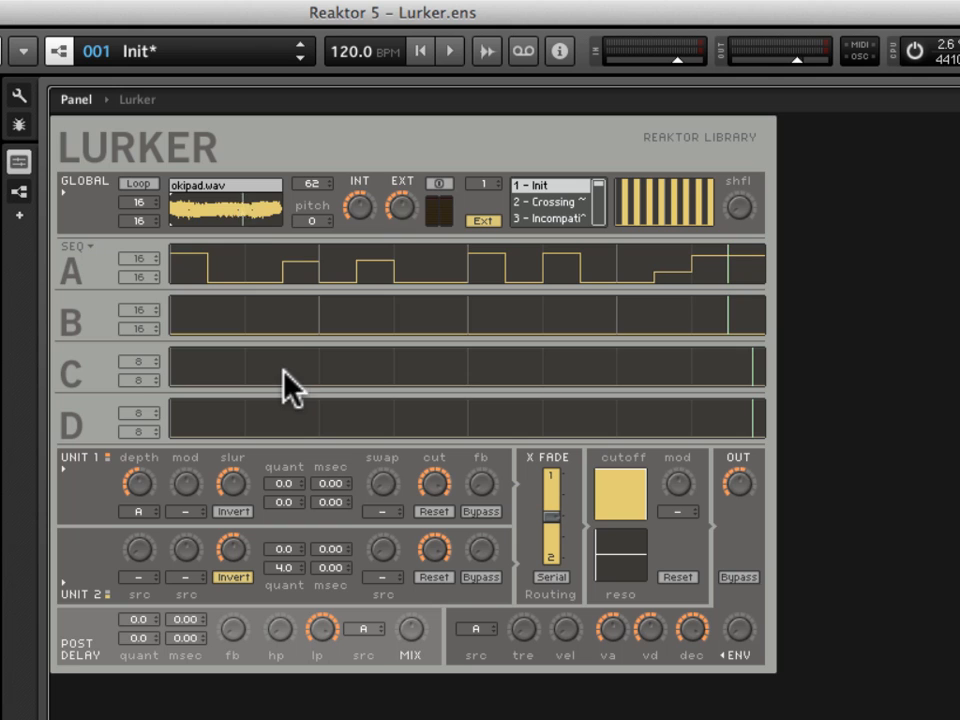
Turn Unit 1's slur down to near its minimum and start playback
{"action": "left_click", "coordinate": [234, 486]}
{"action": "left_click", "coordinate": [234, 549]}
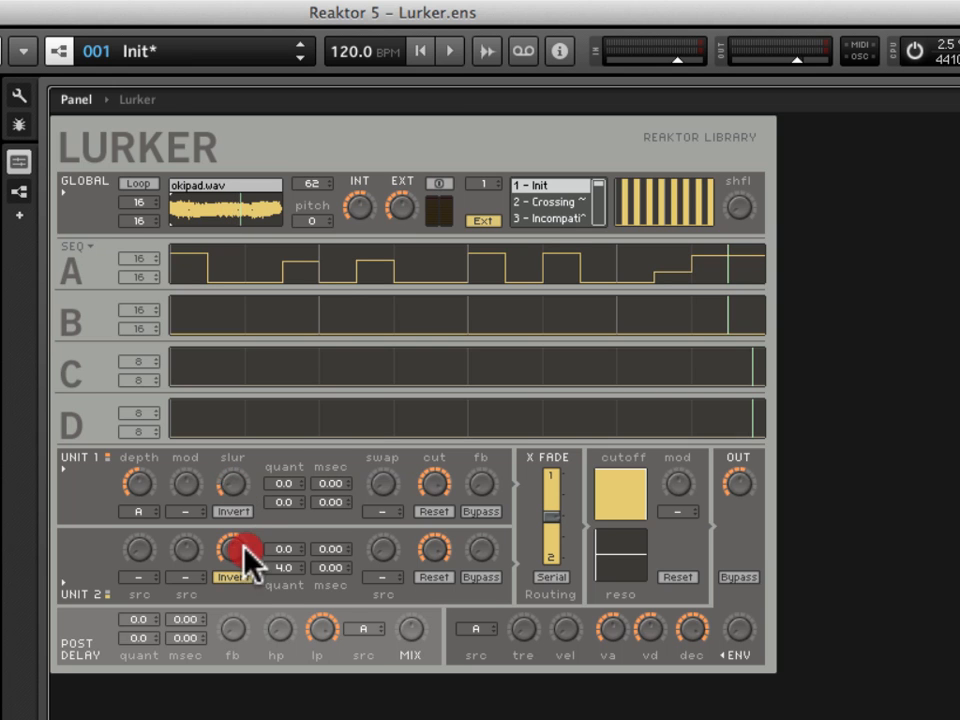
{"action": "left_click", "coordinate": [442, 55]}
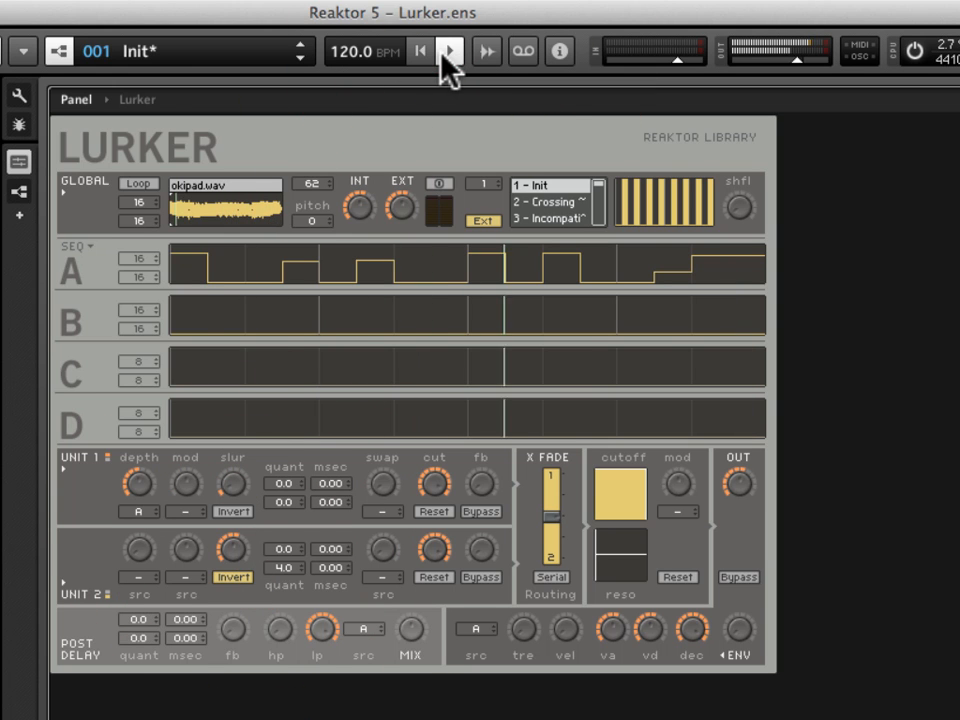
Raise step 3 of sequencer A to about mid height and reduce Unit 1's depth
{"action": "left_click", "coordinate": [262, 272]}
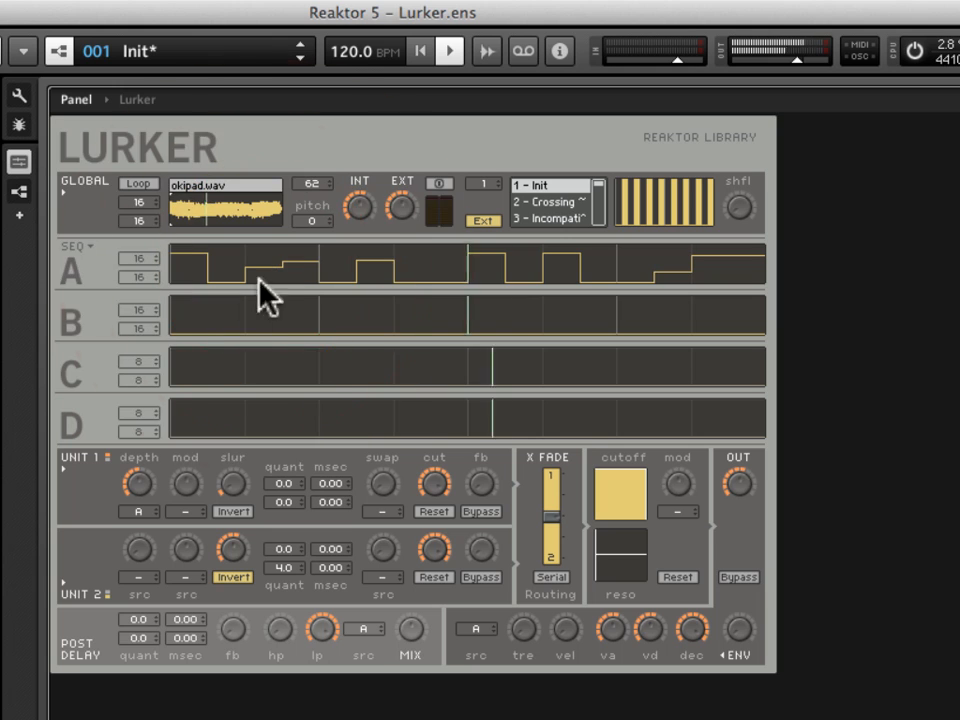
{"action": "left_click_drag", "start_coordinate": [139, 486], "coordinate": [140, 560]}
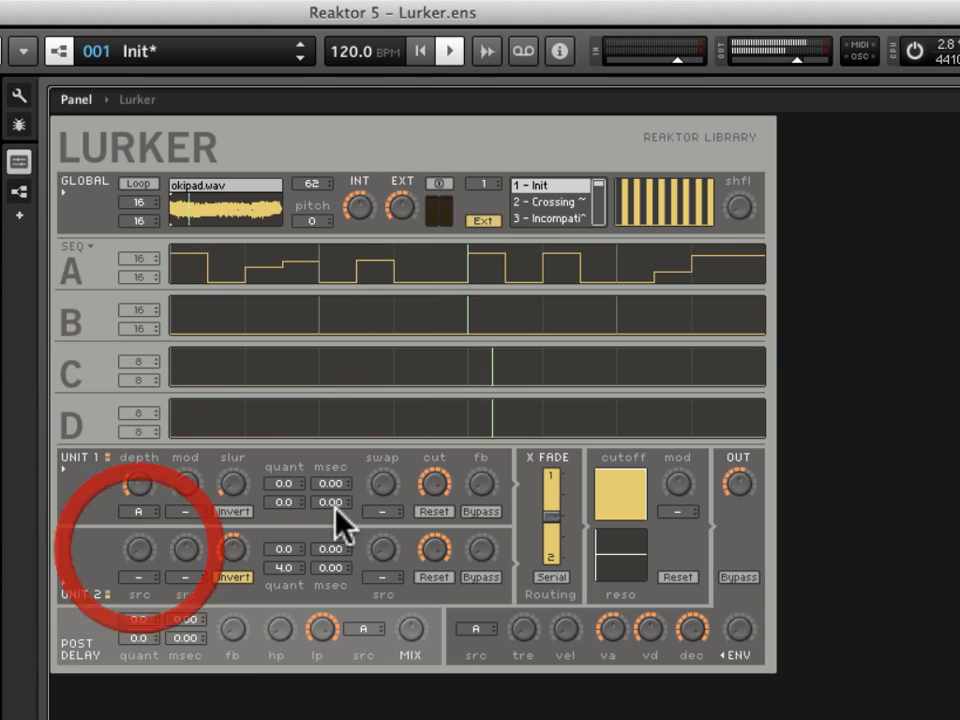
Set Unit 1's two quant delay values to 1.5 and 3.5
{"action": "mouse_move", "coordinate": [278, 480]}
{"action": "left_mouse_down"}
{"action": "mouse_move", "coordinate": [286, 446]}
{"action": "mouse_move", "coordinate": [287, 462]}
{"action": "left_mouse_up"}
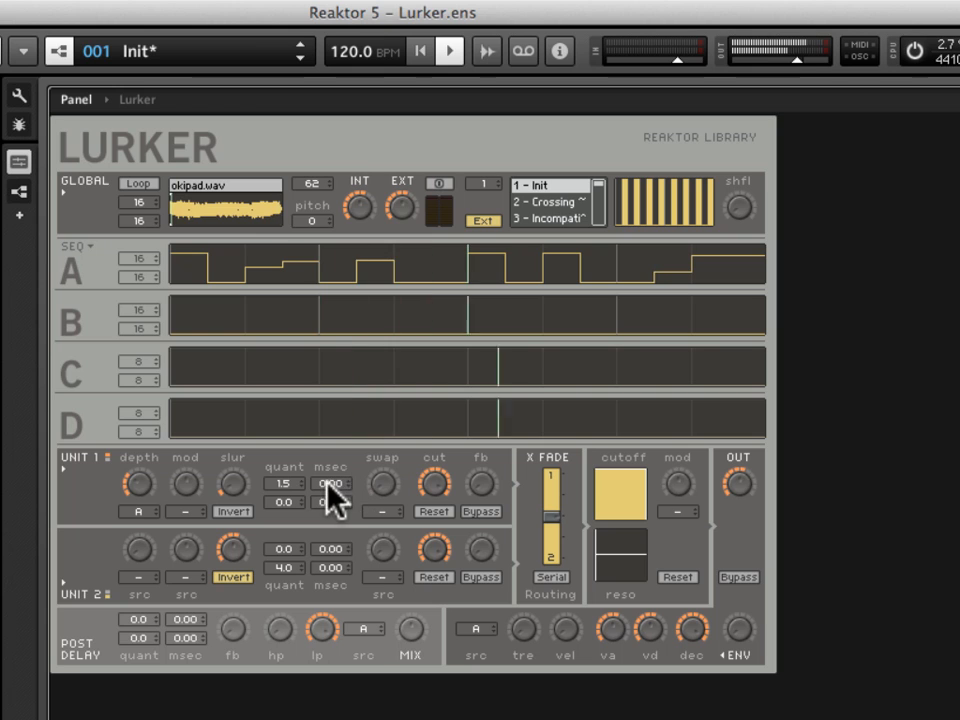
{"action": "mouse_move", "coordinate": [279, 501]}
{"action": "left_mouse_down"}
{"action": "mouse_move", "coordinate": [281, 469]}
{"action": "mouse_move", "coordinate": [279, 487]}
{"action": "left_mouse_up"}
{"action": "left_click", "coordinate": [278, 503]}
{"action": "left_click_drag", "start_coordinate": [278, 503], "coordinate": [283, 497]}
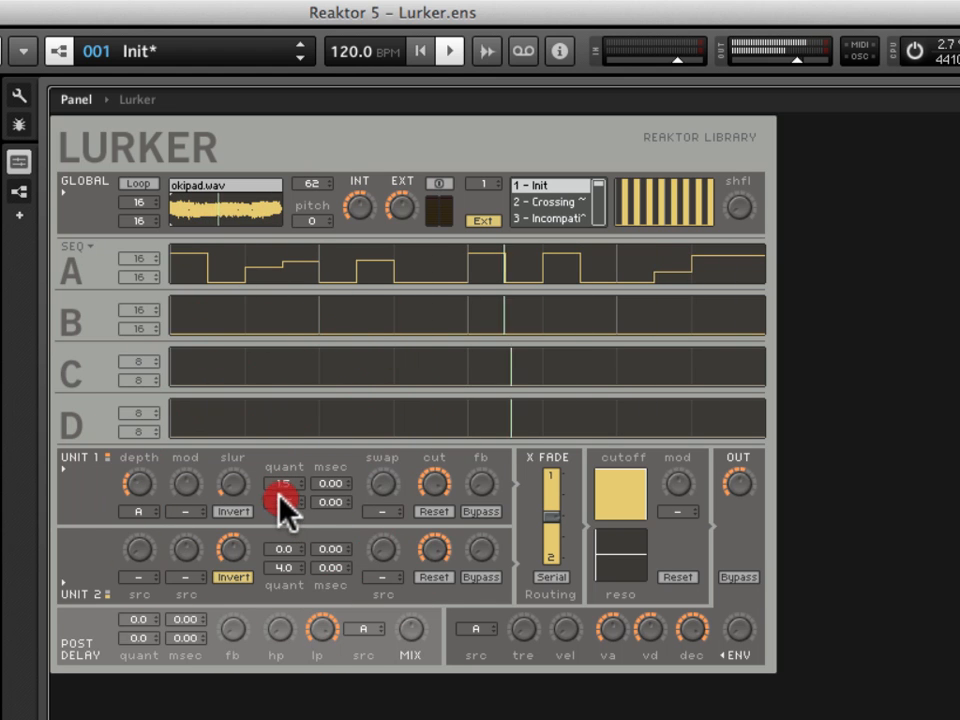
{"action": "left_click", "coordinate": [148, 484]}
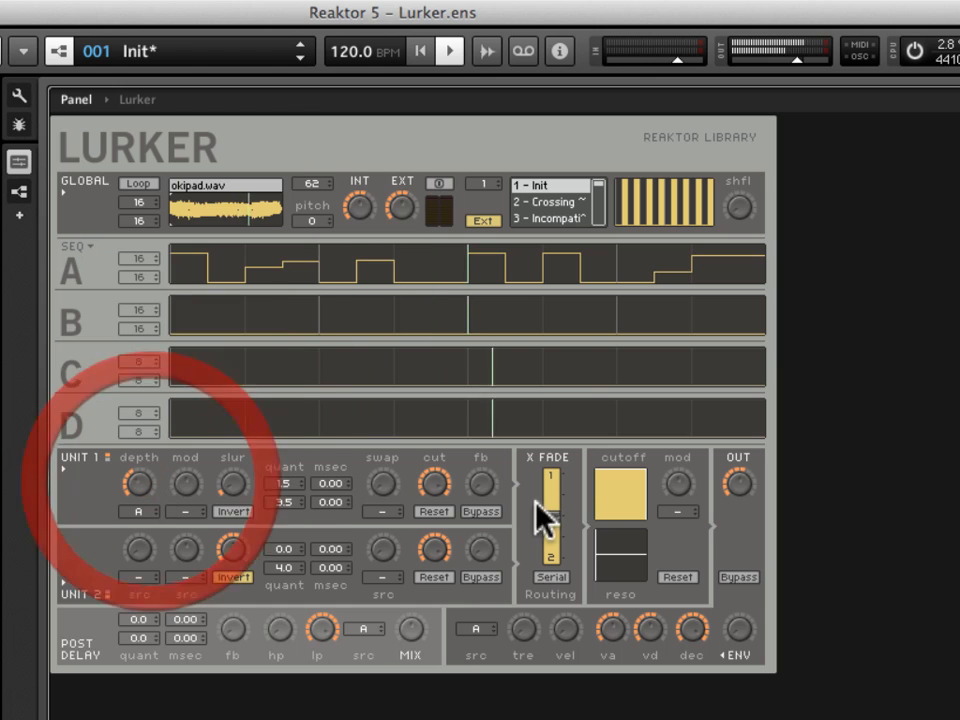
Lower both filter cutoff values to about three quarters
{"action": "left_click", "coordinate": [628, 490]}
{"action": "left_click_drag", "start_coordinate": [632, 495], "coordinate": [635, 468]}
Shorten sequencer A to 8 steps, raising steps 5 and 7 to about a third and step 8 to about two thirds
{"action": "left_click", "coordinate": [147, 278]}
{"action": "left_click_drag", "start_coordinate": [140, 260], "coordinate": [167, 329]}
{"action": "left_click", "coordinate": [730, 258]}
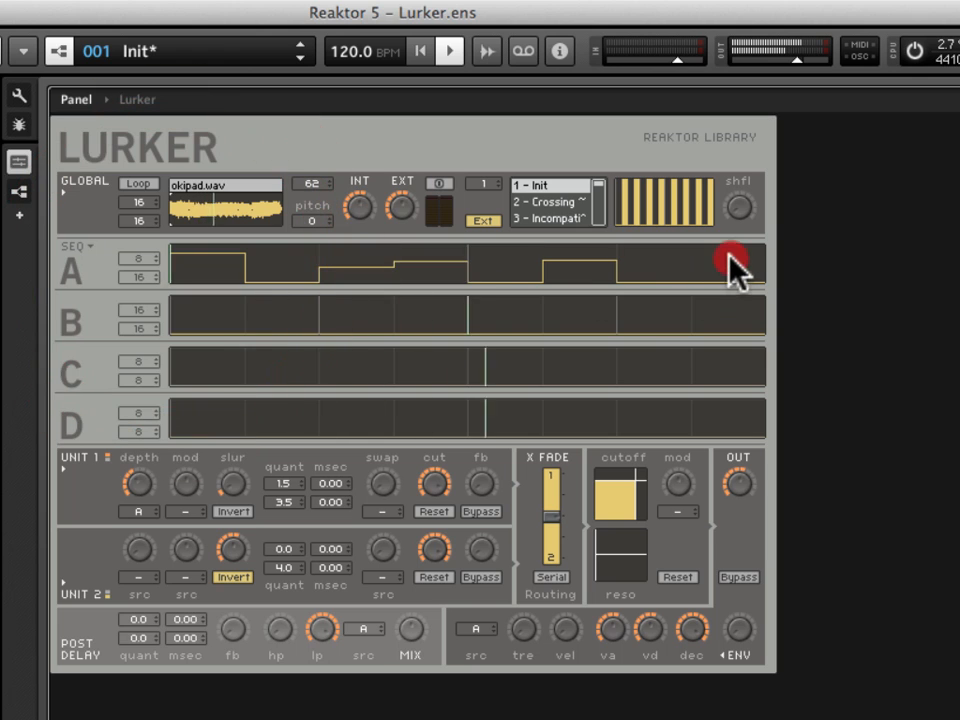
{"action": "left_click", "coordinate": [664, 270]}
{"action": "left_click", "coordinate": [511, 267]}
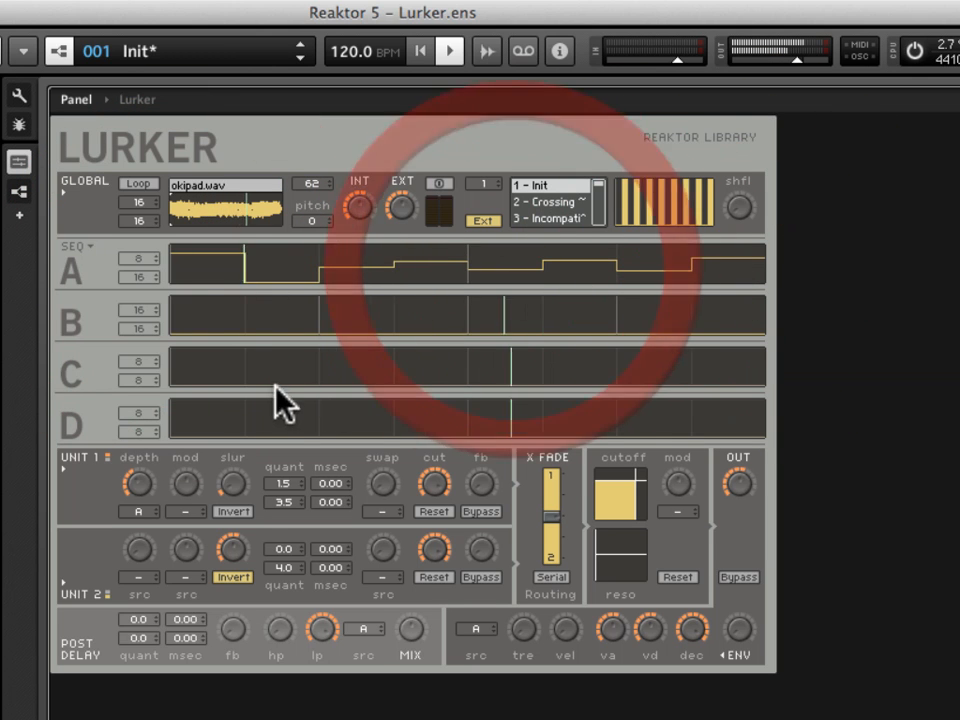
Stop playback and set the filter cutoffs to about two thirds and the resonances to between two thirds and four fifths
{"action": "left_click_drag", "start_coordinate": [611, 510], "coordinate": [631, 491]}
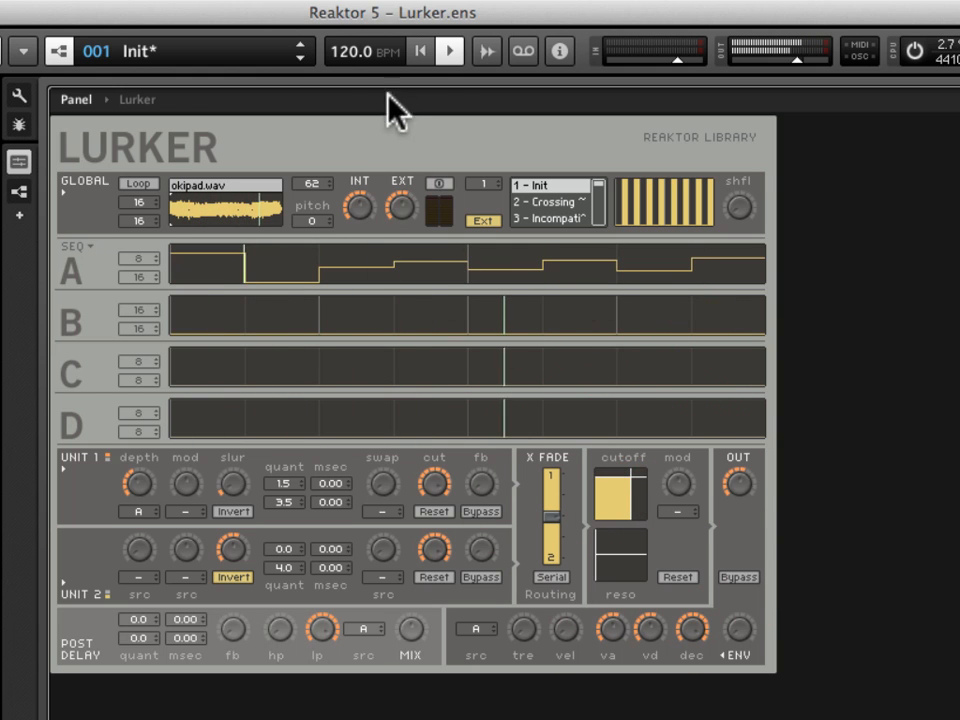
{"action": "left_click", "coordinate": [450, 51]}
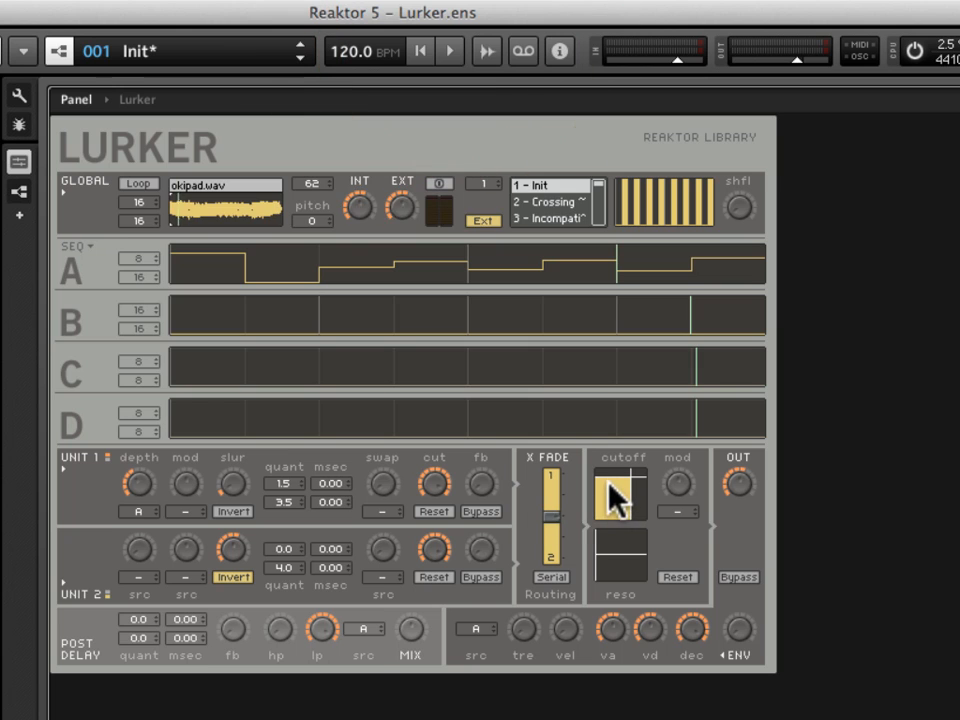
{"action": "left_click_drag", "start_coordinate": [612, 490], "coordinate": [638, 492]}
{"action": "mouse_move", "coordinate": [628, 486]}
{"action": "left_mouse_down"}
{"action": "mouse_move", "coordinate": [615, 505]}
{"action": "mouse_move", "coordinate": [624, 498]}
{"action": "left_mouse_up"}
{"action": "left_click_drag", "start_coordinate": [602, 552], "coordinate": [630, 485]}
Assign sequencer A as the filter's modulation source and raise the mod amount moderately above centre
{"action": "left_click", "coordinate": [676, 511]}
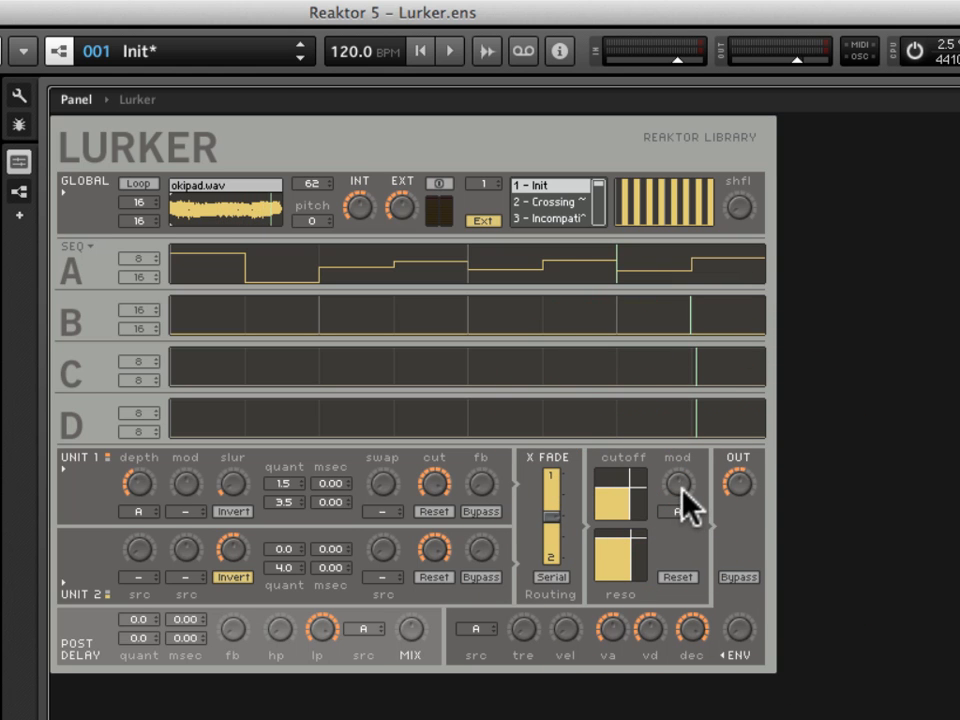
{"action": "left_click_drag", "start_coordinate": [680, 484], "coordinate": [695, 444]}
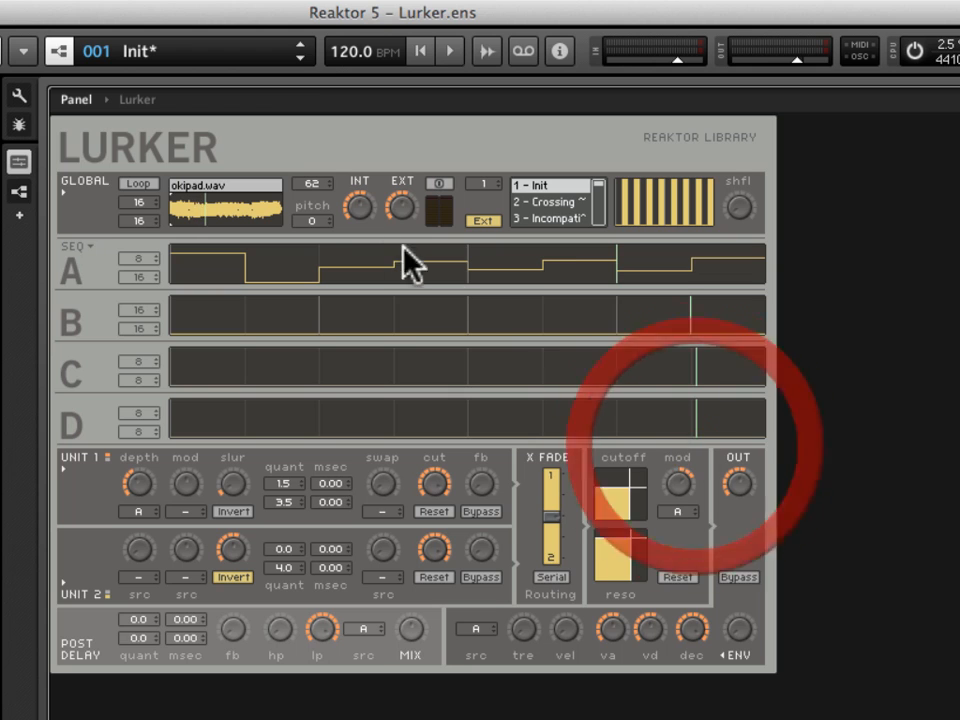
Start playback, turn the filter modulation below centre with slightly less resonance, and raise the output level
{"action": "left_click", "coordinate": [453, 51]}
{"action": "left_click_drag", "start_coordinate": [671, 468], "coordinate": [672, 505]}
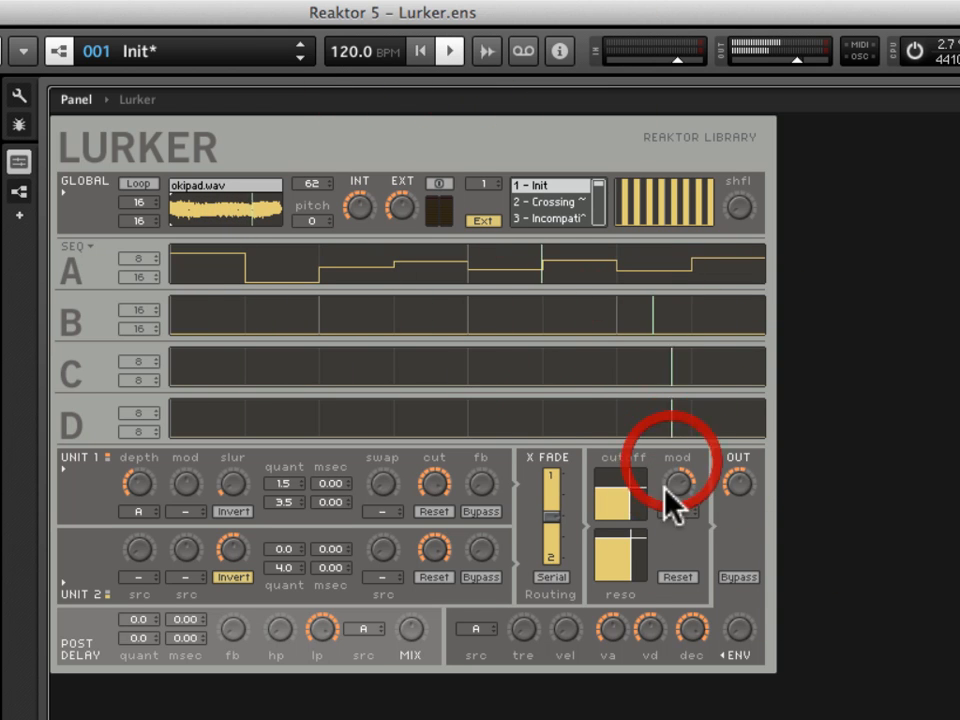
{"action": "mouse_move", "coordinate": [630, 535]}
{"action": "left_mouse_down"}
{"action": "mouse_move", "coordinate": [620, 561]}
{"action": "mouse_move", "coordinate": [631, 544]}
{"action": "left_mouse_up"}
{"action": "left_click_drag", "start_coordinate": [679, 486], "coordinate": [700, 633]}
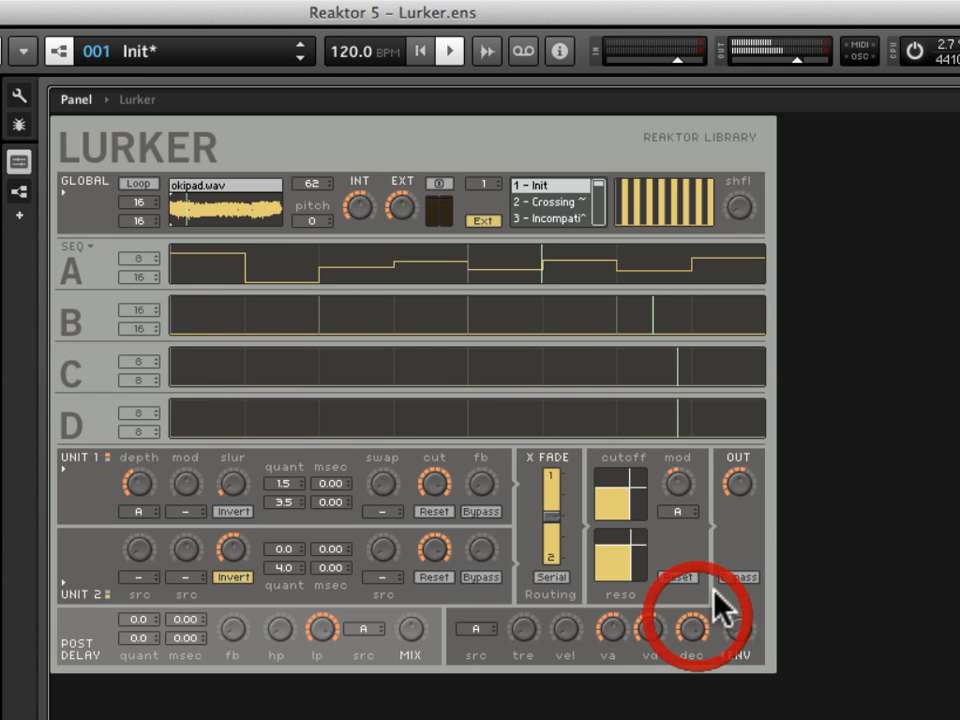
{"action": "left_click_drag", "start_coordinate": [738, 486], "coordinate": [703, 410]}
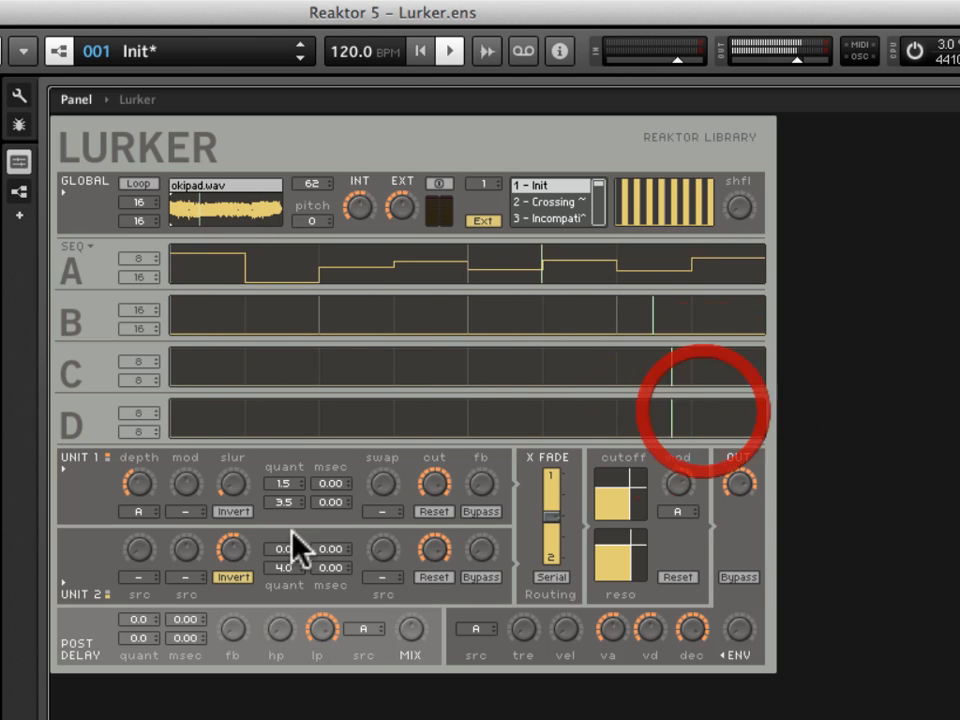
Adjust Unit 1's depth, lower its cut to about a third, and stop playback
{"action": "mouse_move", "coordinate": [139, 482]}
{"action": "left_mouse_down"}
{"action": "mouse_move", "coordinate": [172, 420]}
{"action": "mouse_move", "coordinate": [164, 518]}
{"action": "mouse_move", "coordinate": [169, 488]}
{"action": "mouse_move", "coordinate": [138, 472]}
{"action": "left_mouse_up"}
{"action": "left_click_drag", "start_coordinate": [434, 489], "coordinate": [437, 583]}
{"action": "left_click", "coordinate": [450, 50]}
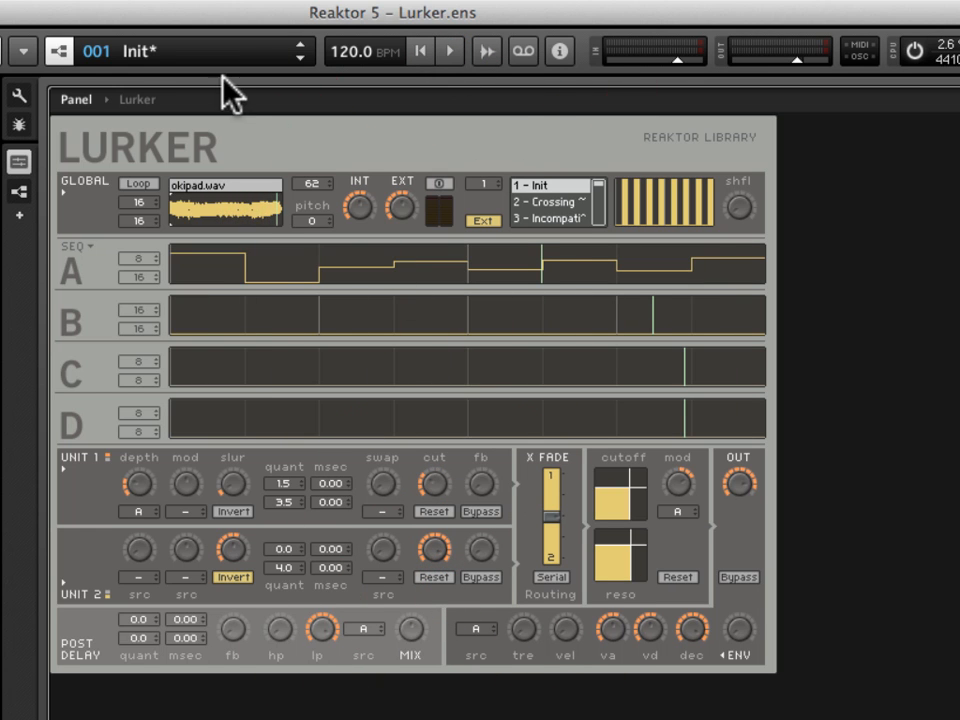
{"action": "left_click", "coordinate": [189, 61]}
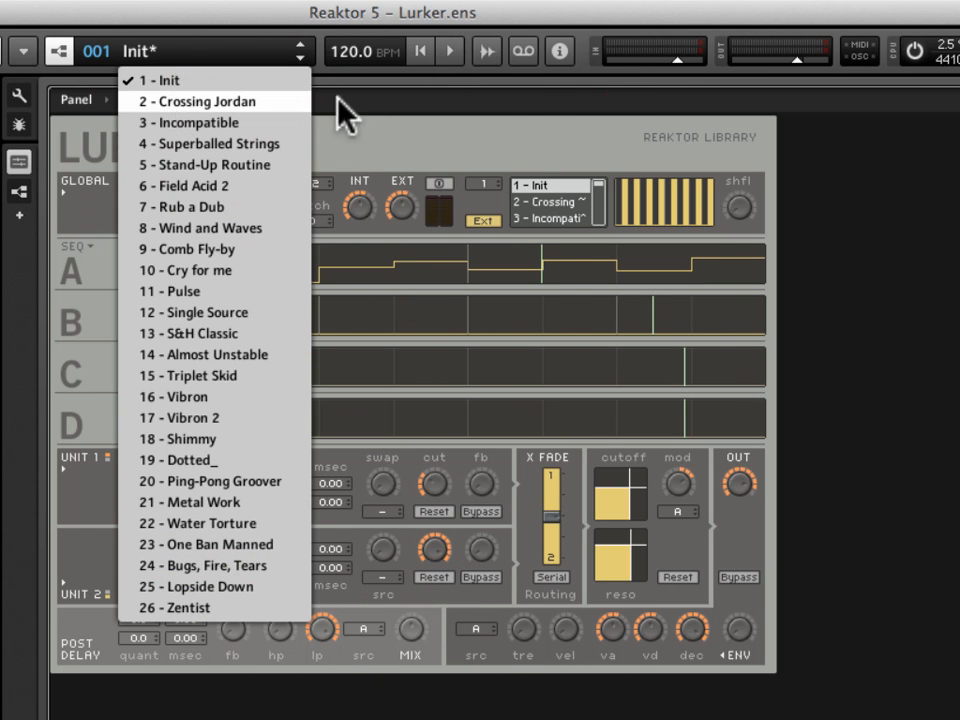
{"action": "left_click", "coordinate": [476, 140]}
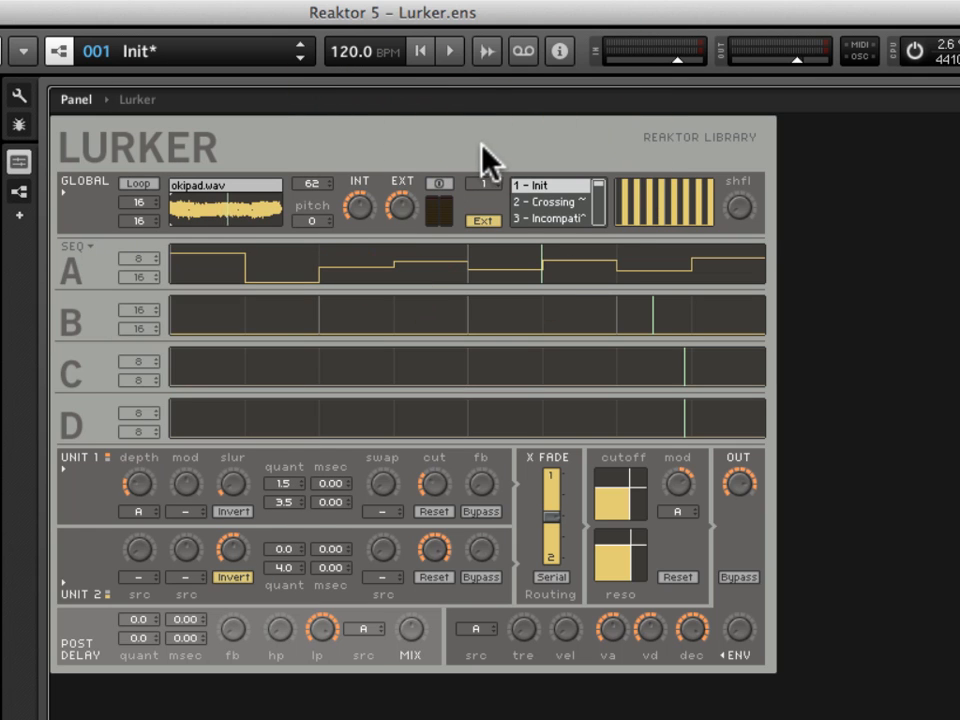